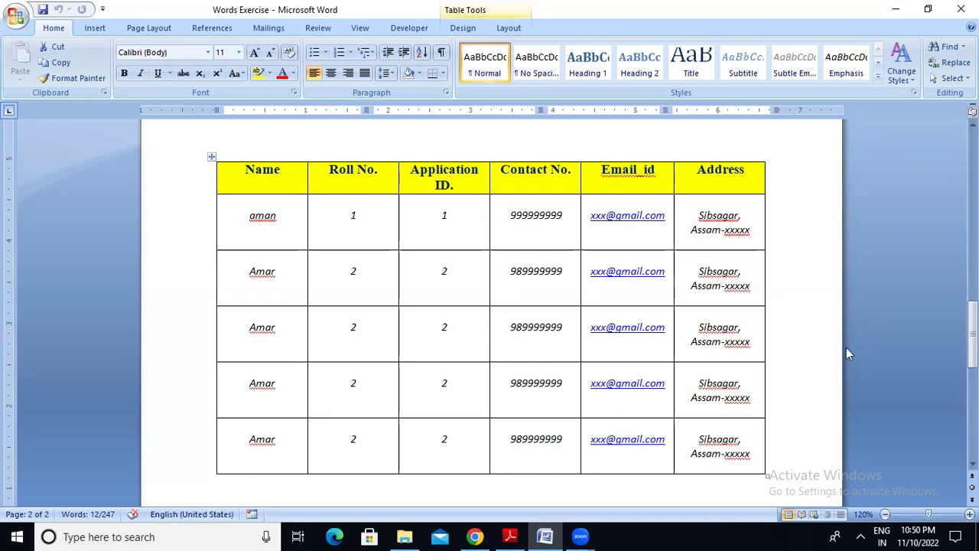
{"action": "left_click", "coordinate": [773, 473]}
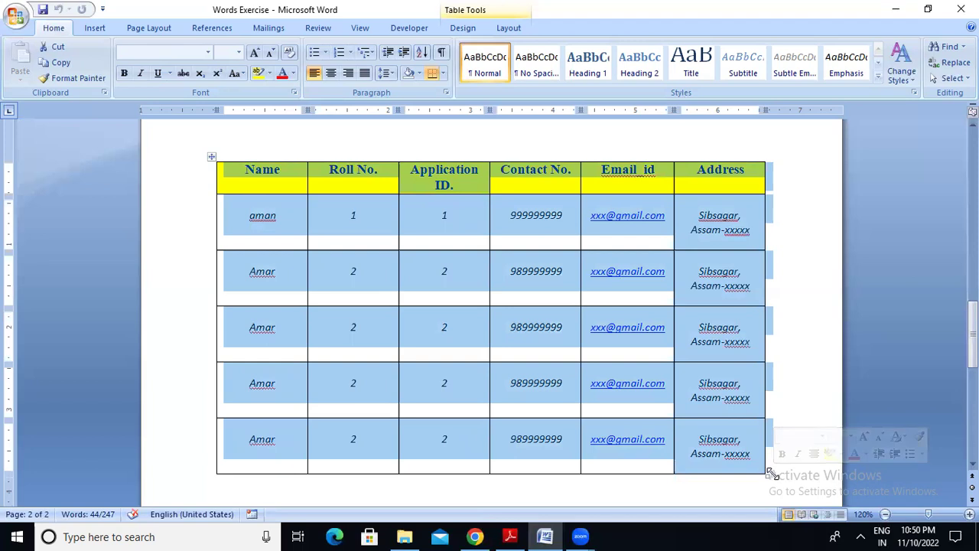
{"action": "scroll", "coordinate": [841, 360], "scroll_direction": "down", "scroll_amount": 3}
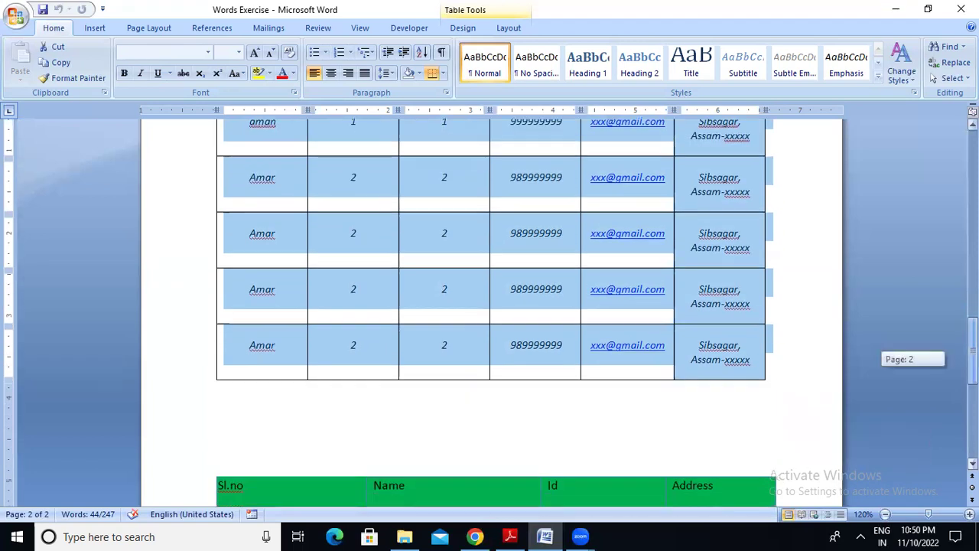
{"action": "left_click", "coordinate": [770, 364]}
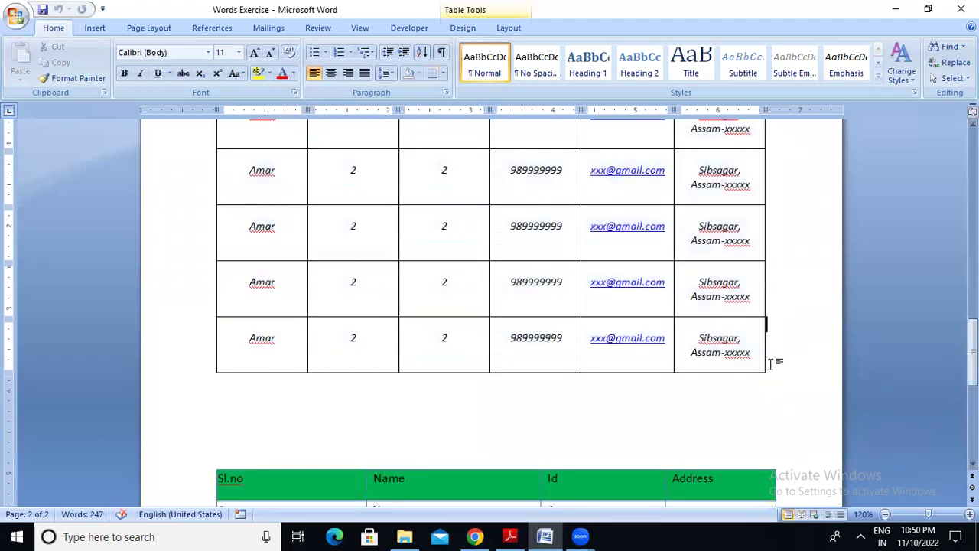
{"action": "key", "text": "Return"}
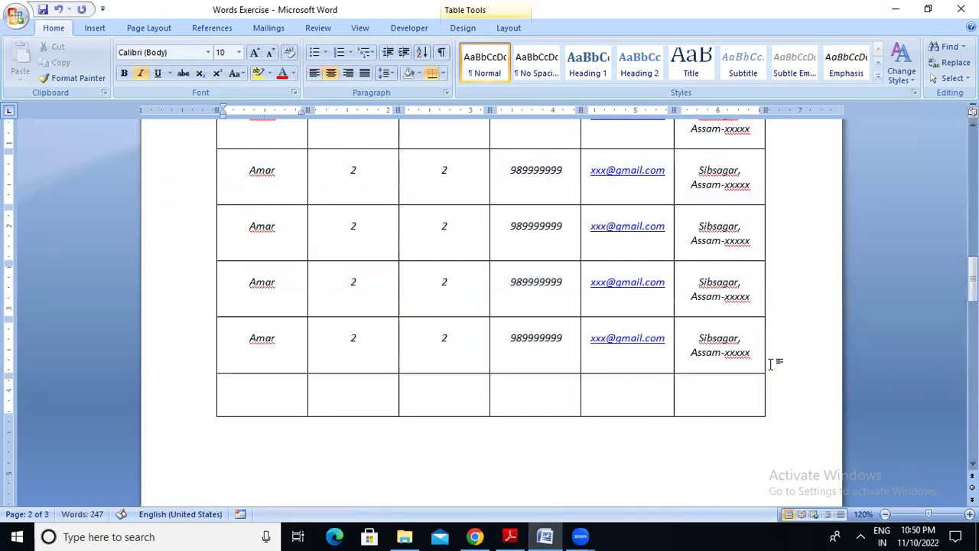
{"action": "left_click", "coordinate": [58, 9]}
Step: Write the line "Table 1: Info Table" by hand below the table with the yellow header and make it bold
{"action": "left_click", "coordinate": [324, 423]}
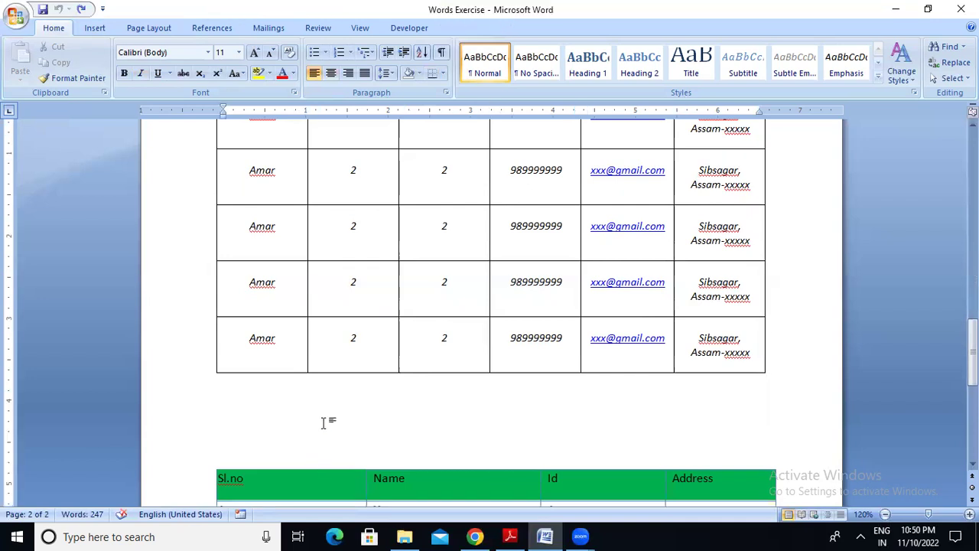
{"action": "type", "text": "Table 1: Info"}
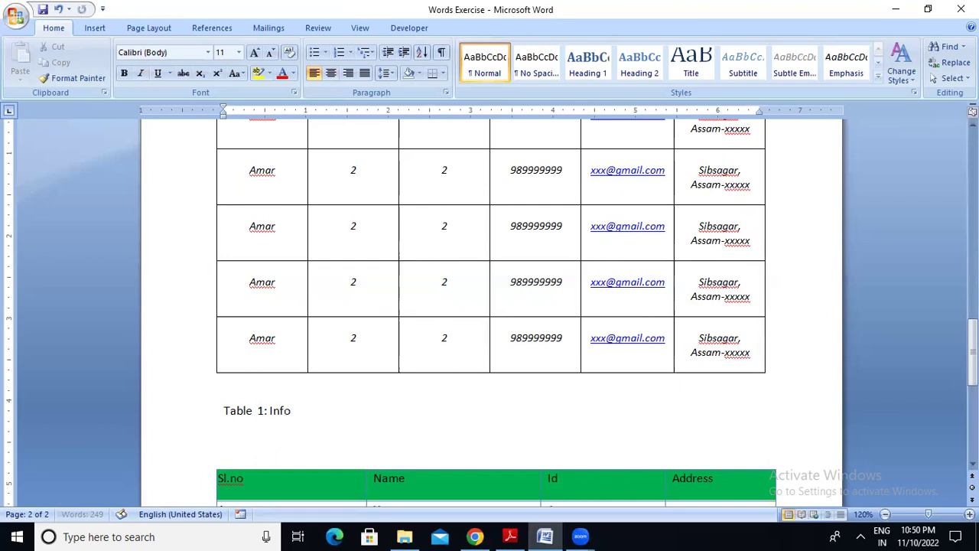
{"action": "type", "text": " Table"}
{"action": "left_click", "coordinate": [193, 409]}
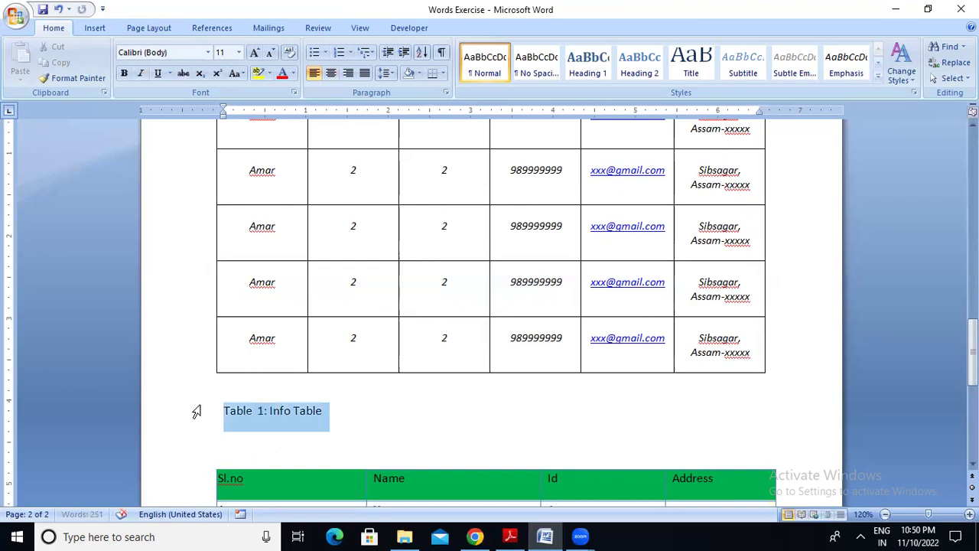
{"action": "key", "text": "ctrl+b"}
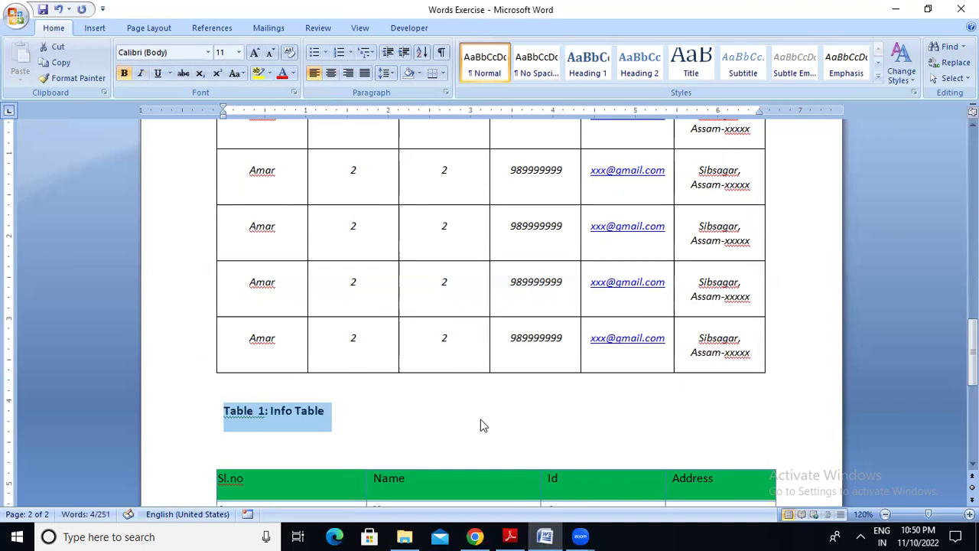
{"action": "left_click", "coordinate": [544, 405]}
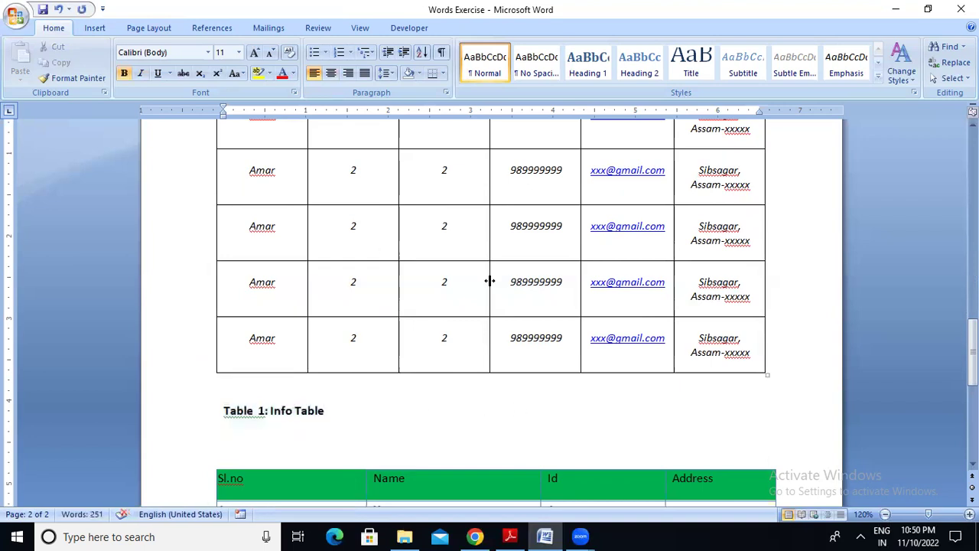
Step: Center the handwritten caption line "Table 1: Info Table" below the table
{"action": "left_click_drag", "start_coordinate": [972, 359], "coordinate": [972, 346]}
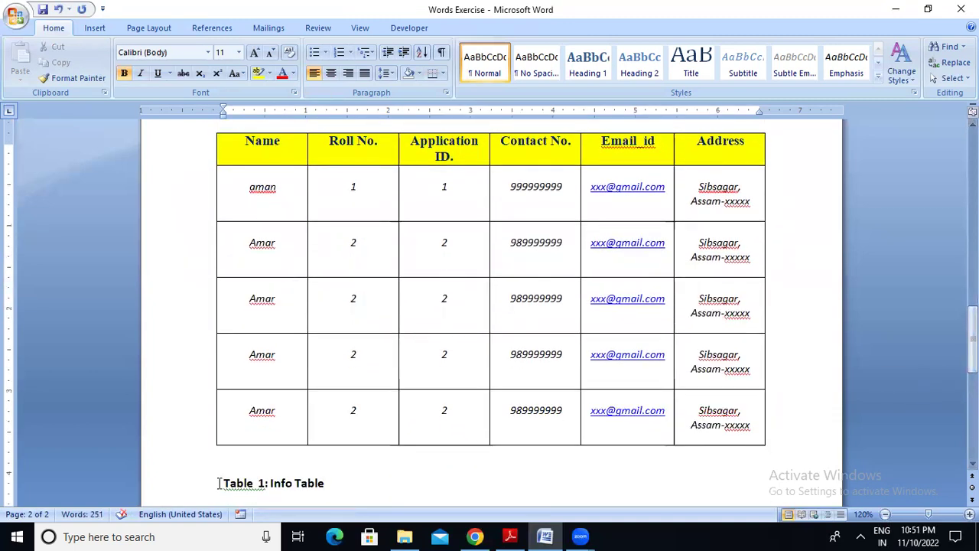
{"action": "left_click_drag", "start_coordinate": [219, 483], "coordinate": [330, 484]}
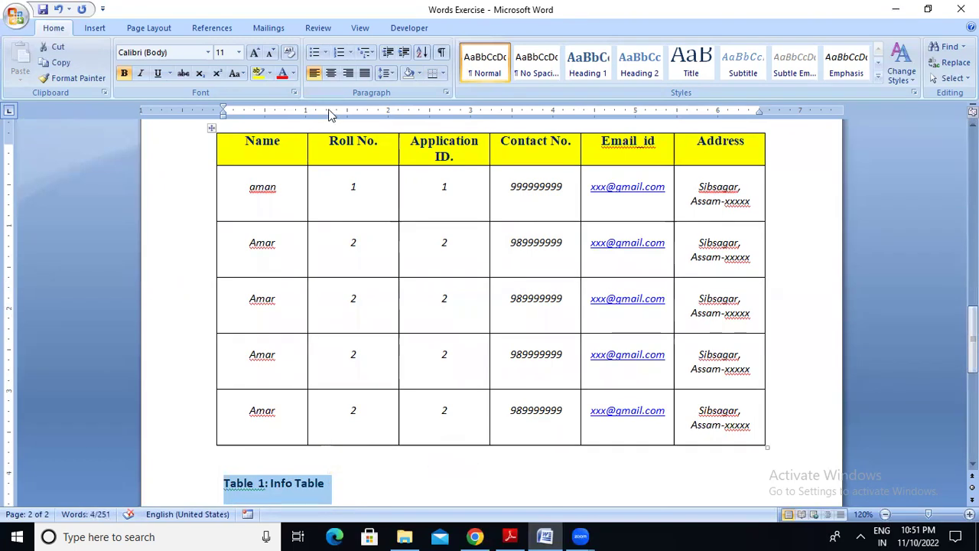
{"action": "left_click", "coordinate": [332, 73]}
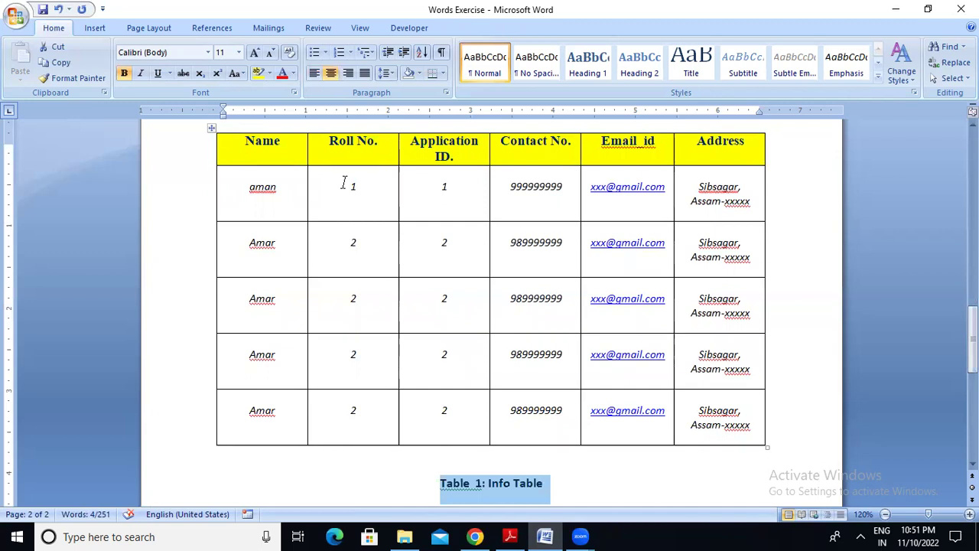
Step: Undo the centering, the bold formatting and the manually entered caption text below the table
{"action": "left_click", "coordinate": [64, 6]}
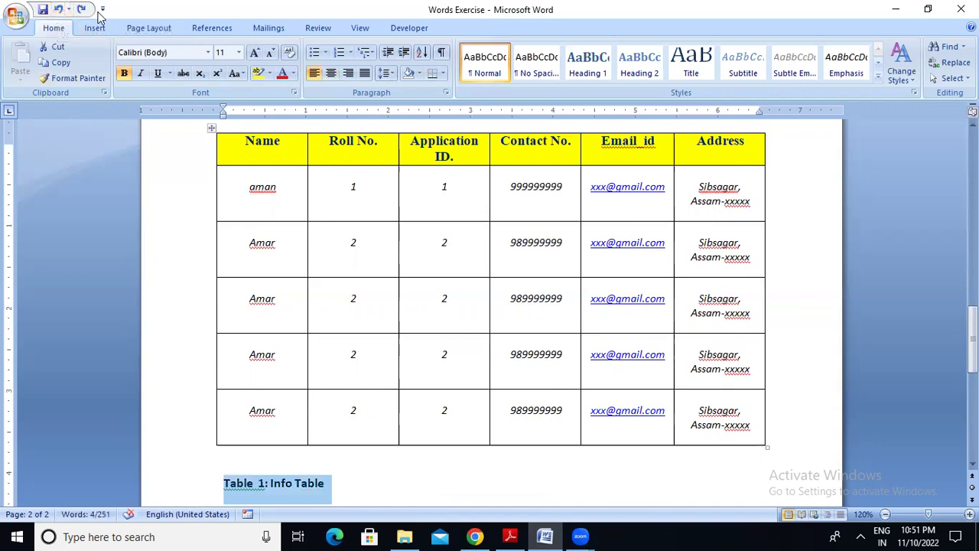
{"action": "left_click", "coordinate": [56, 9]}
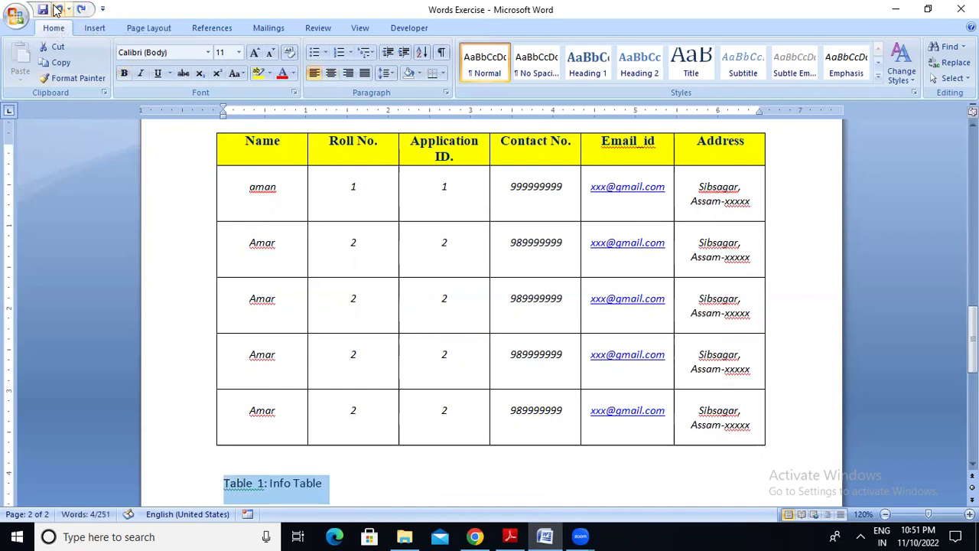
{"action": "left_click", "coordinate": [57, 9]}
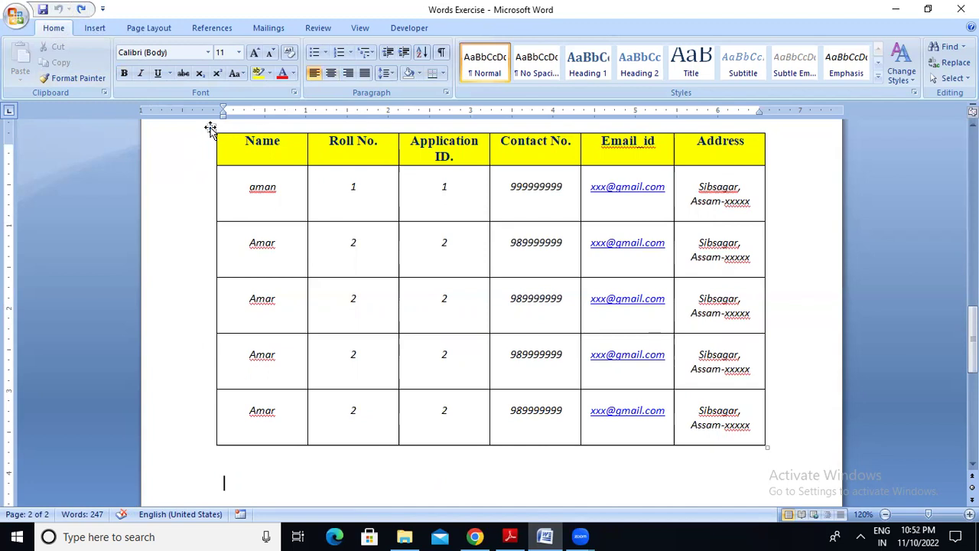
Step: Insert a caption reading "Table 1: Info Table" below the whole table with the yellow header, using the Table label
{"action": "left_click", "coordinate": [211, 127]}
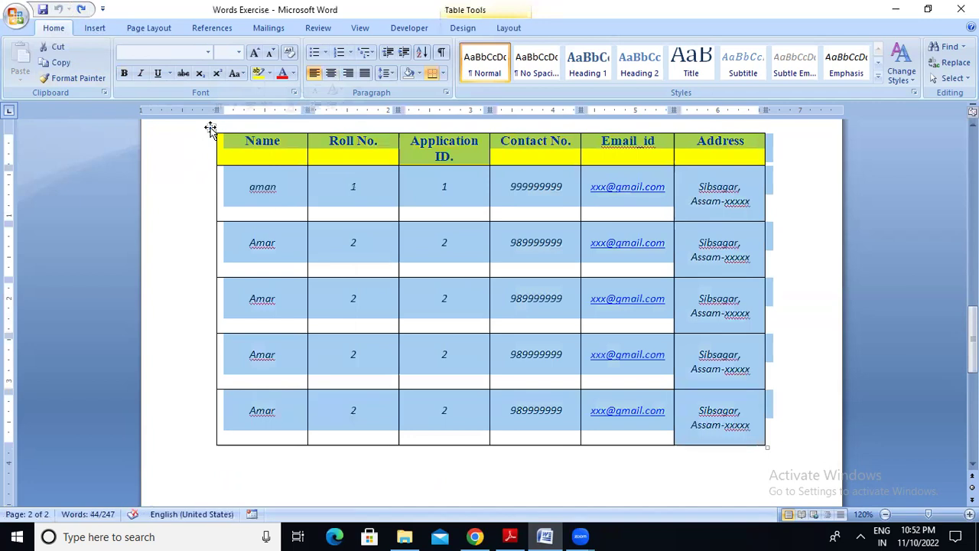
{"action": "right_click", "coordinate": [211, 129]}
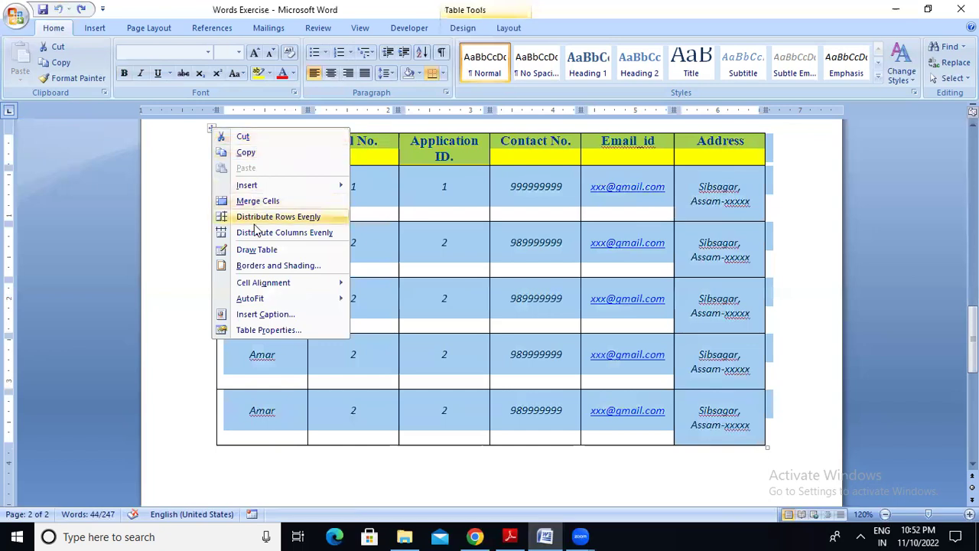
{"action": "left_click", "coordinate": [250, 318]}
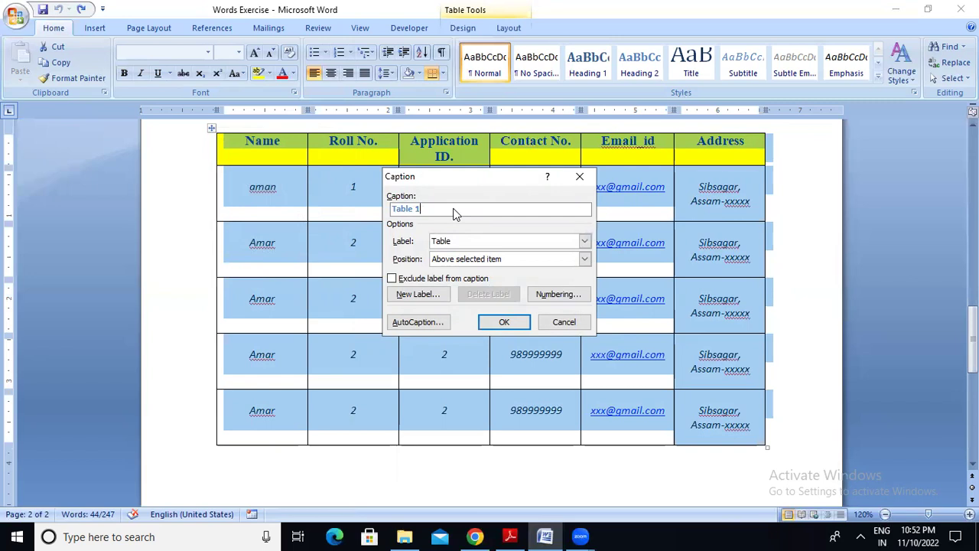
{"action": "type", "text": ": Info Table"}
{"action": "left_click", "coordinate": [584, 241]}
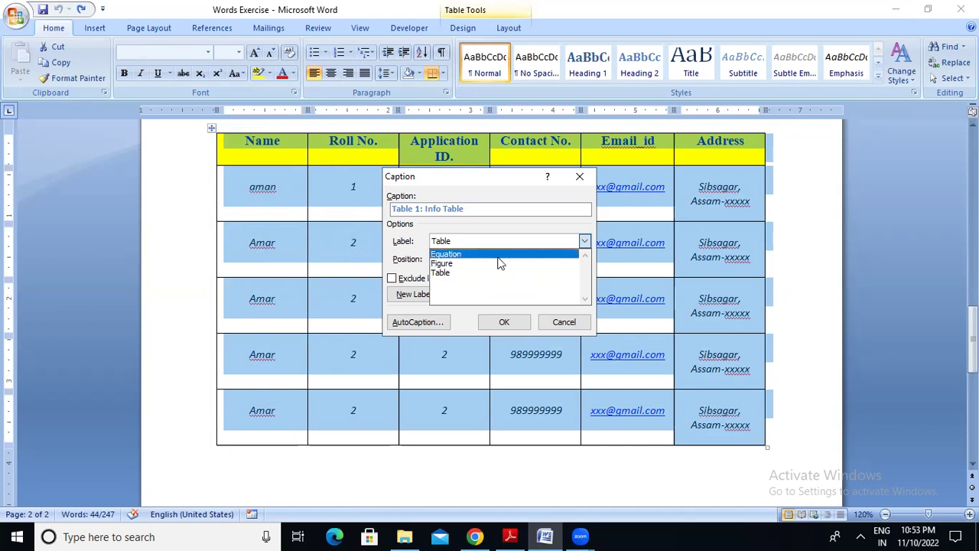
{"action": "left_click", "coordinate": [482, 273]}
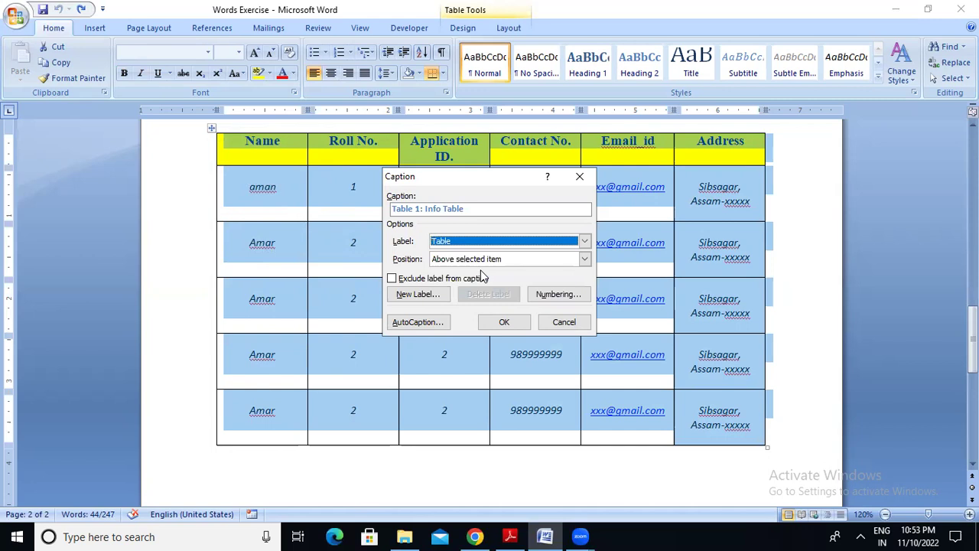
{"action": "left_click", "coordinate": [584, 261]}
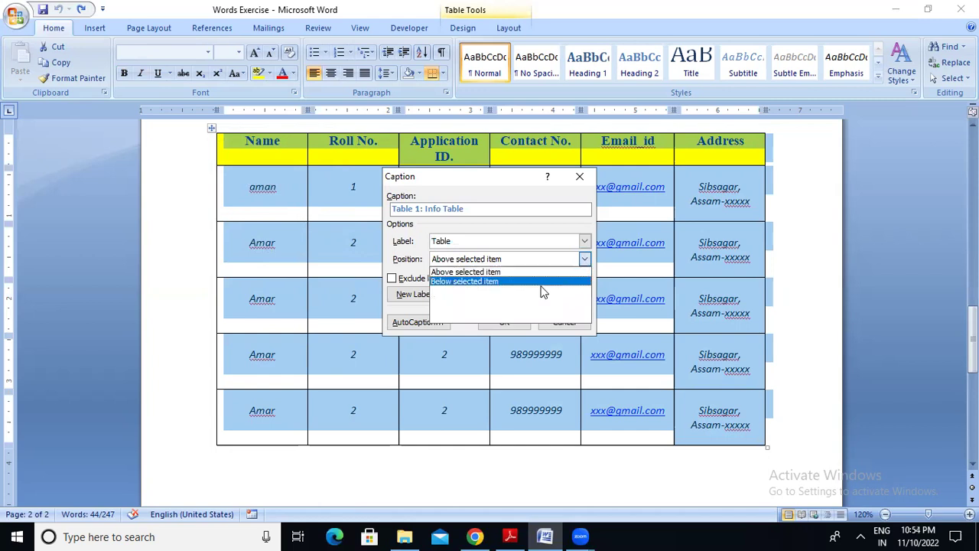
{"action": "left_click", "coordinate": [556, 274]}
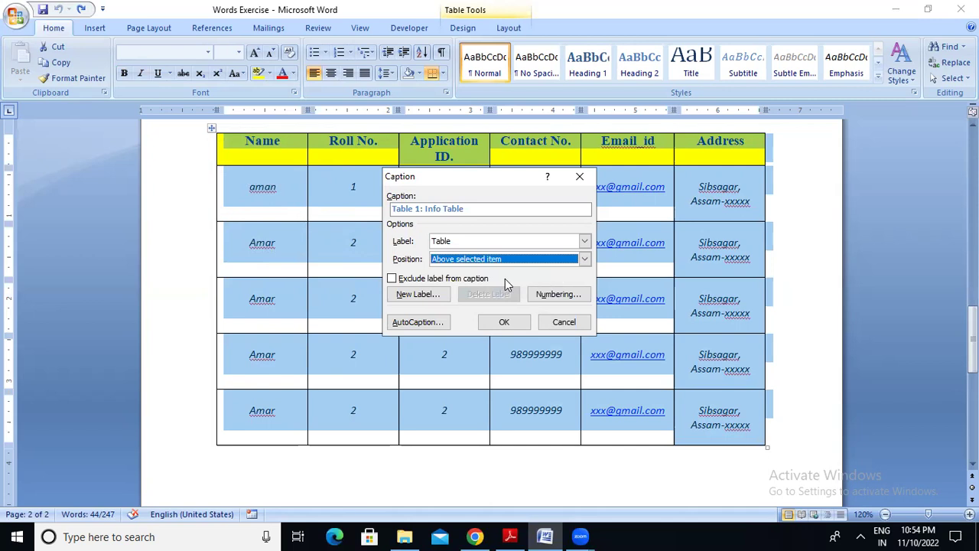
{"action": "left_click", "coordinate": [502, 322]}
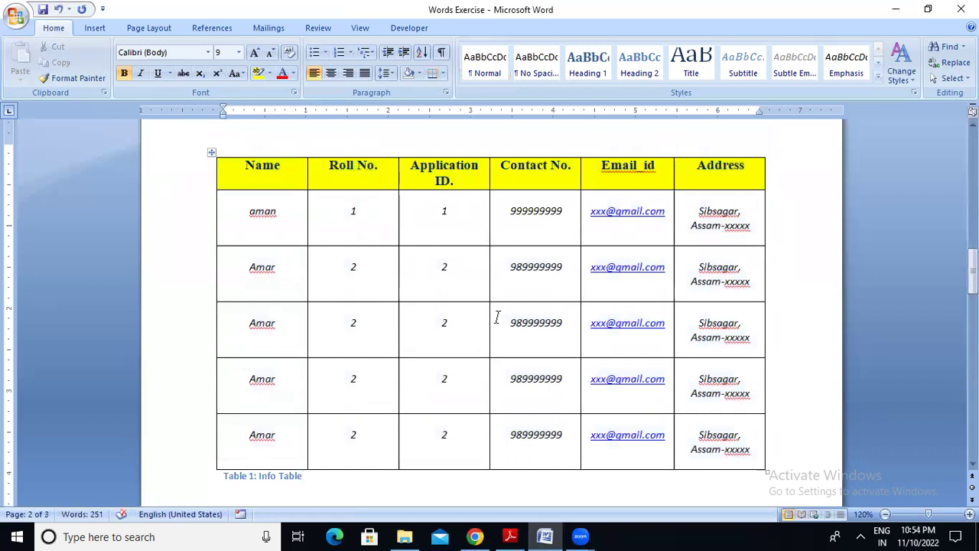
Step: Italicize the inserted caption "Table 1: Info Table" below the table
{"action": "left_click_drag", "start_coordinate": [971, 280], "coordinate": [971, 281]}
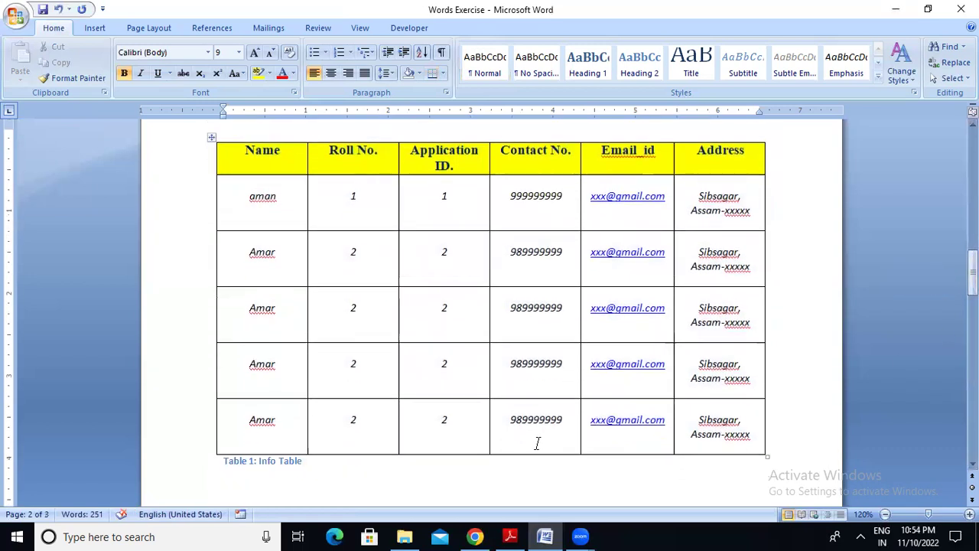
{"action": "left_click_drag", "start_coordinate": [222, 462], "coordinate": [299, 468]}
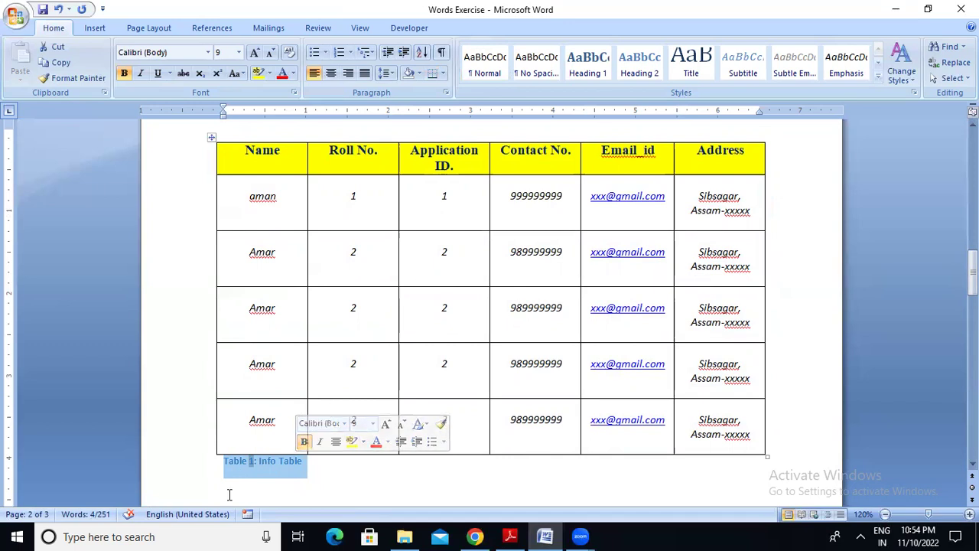
{"action": "left_click", "coordinate": [320, 442]}
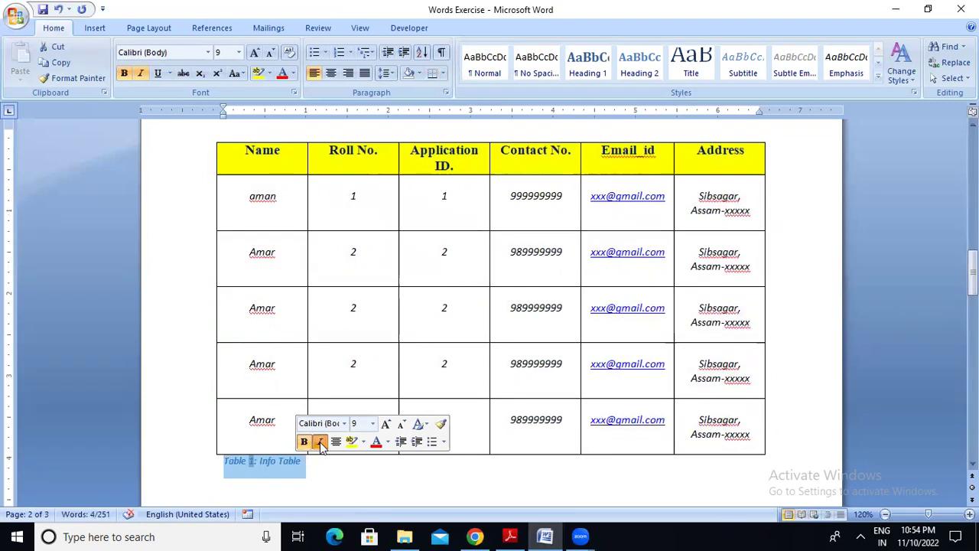
Step: Try a bright green highlight on the table caption, look at the font colours, and undo the highlight
{"action": "left_click", "coordinate": [362, 443]}
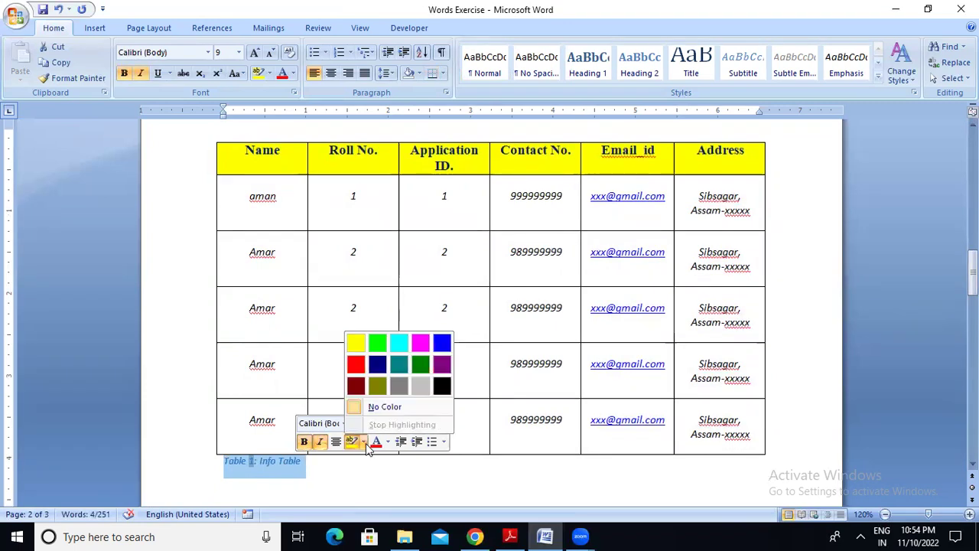
{"action": "left_click", "coordinate": [372, 344]}
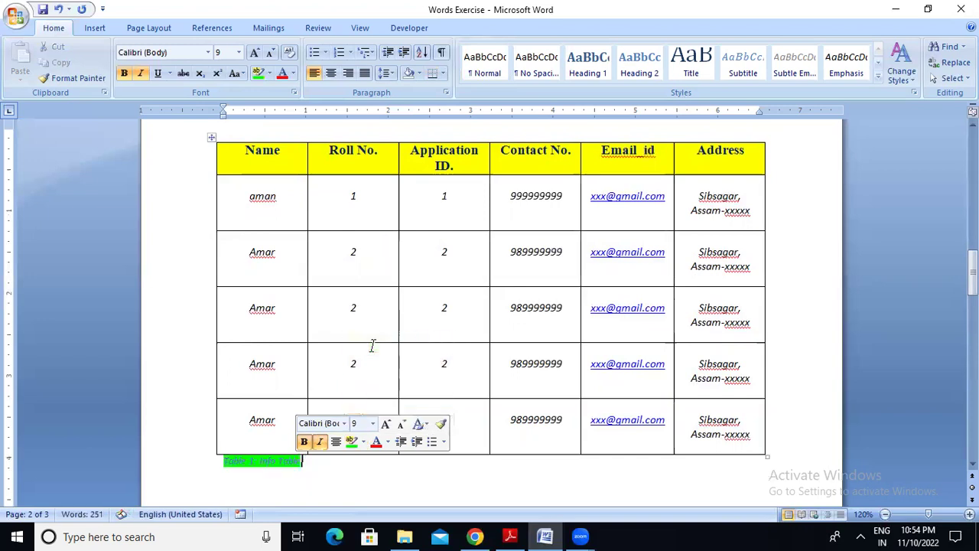
{"action": "left_click", "coordinate": [364, 442]}
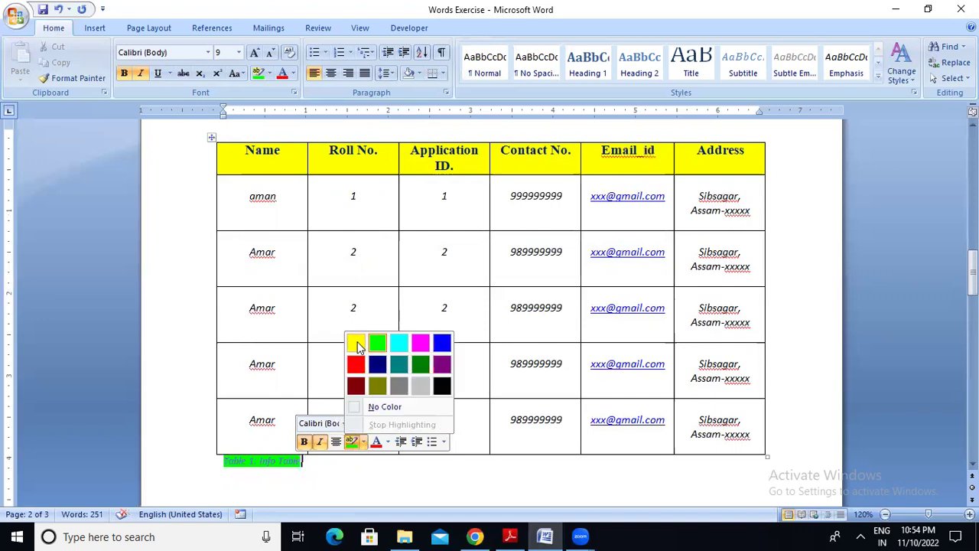
{"action": "left_click", "coordinate": [363, 443]}
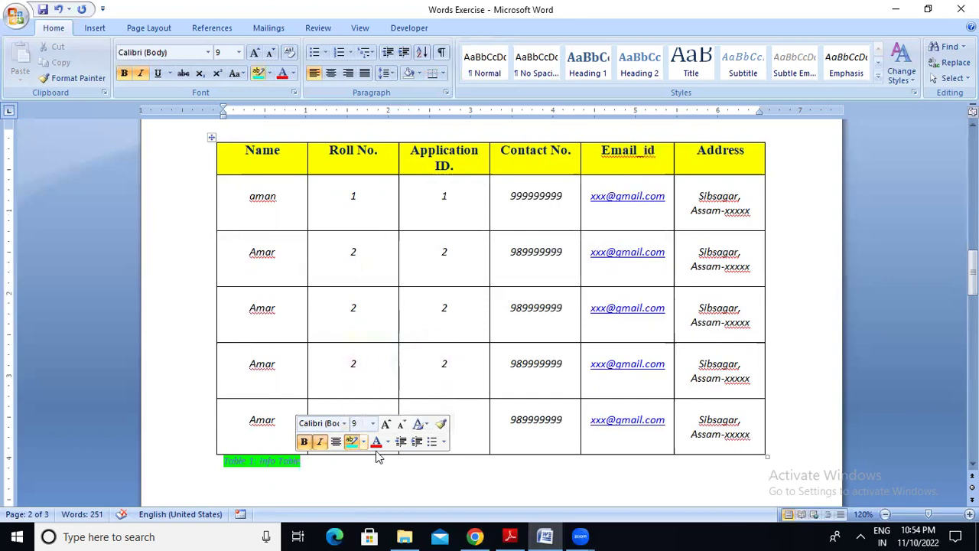
{"action": "left_click", "coordinate": [388, 442]}
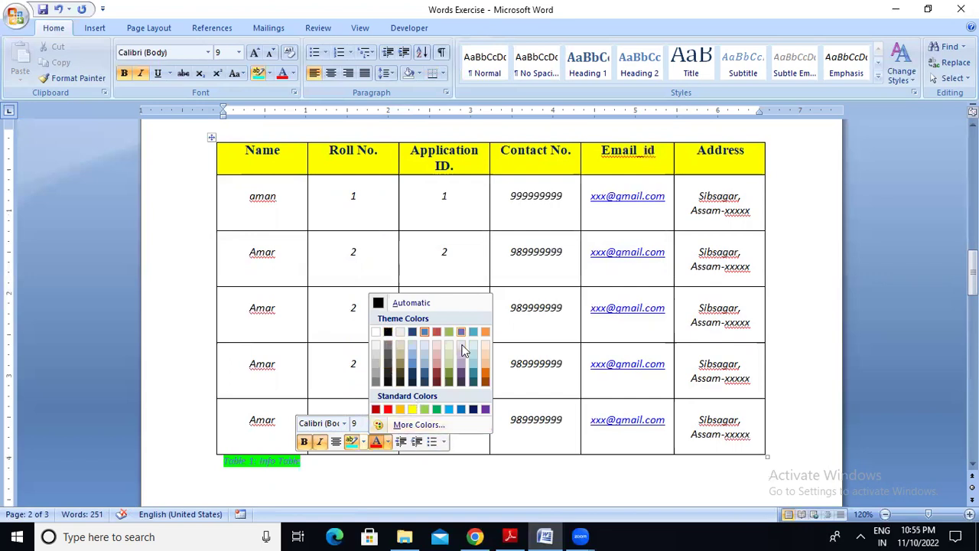
{"action": "left_click", "coordinate": [451, 436]}
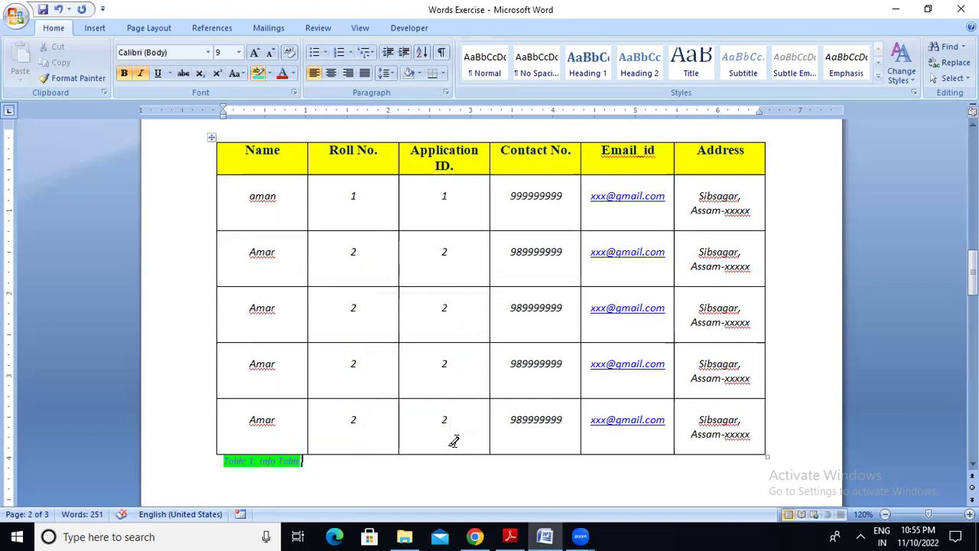
{"action": "left_click", "coordinate": [291, 498]}
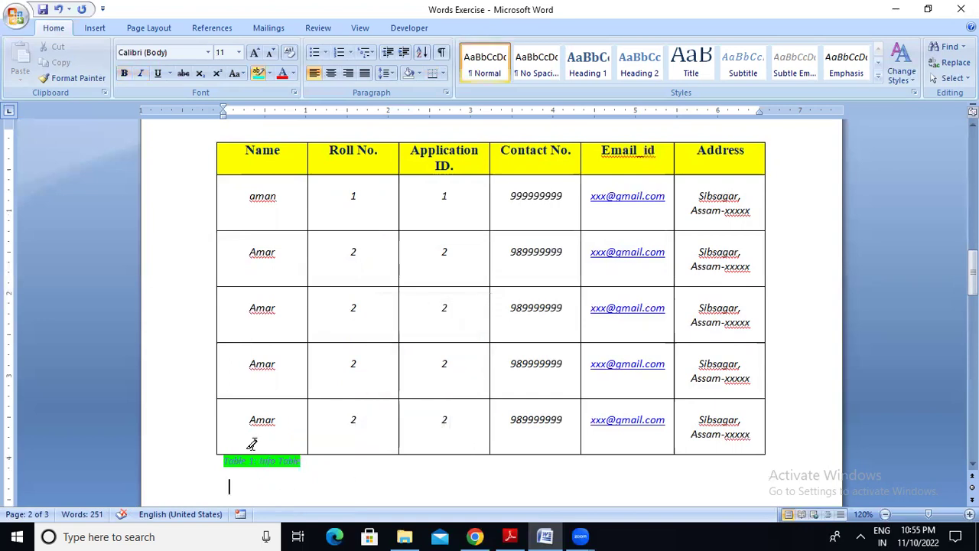
{"action": "left_click", "coordinate": [58, 10]}
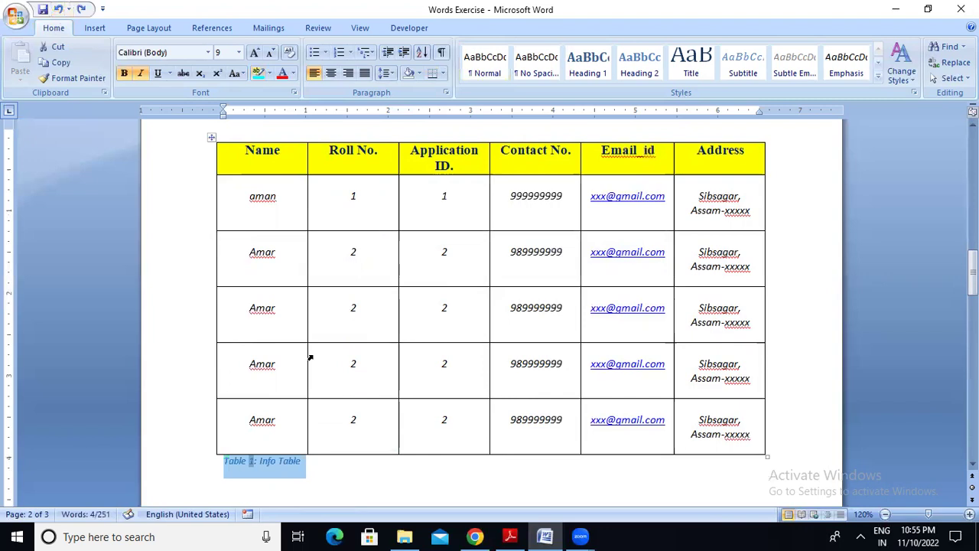
{"action": "left_click", "coordinate": [368, 478]}
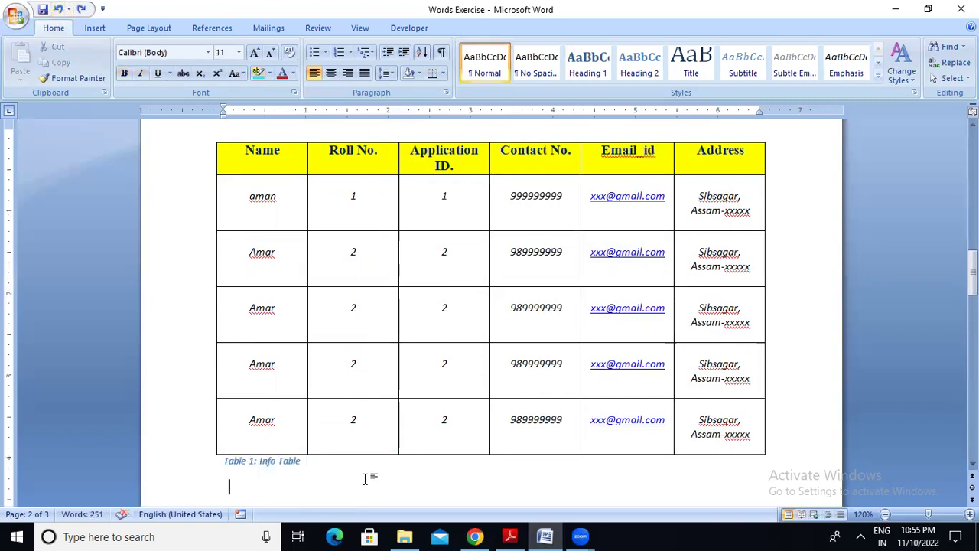
Step: Highlight the caption "Table 1: Info Table" in turquoise and make its text black
{"action": "double_click", "coordinate": [236, 460]}
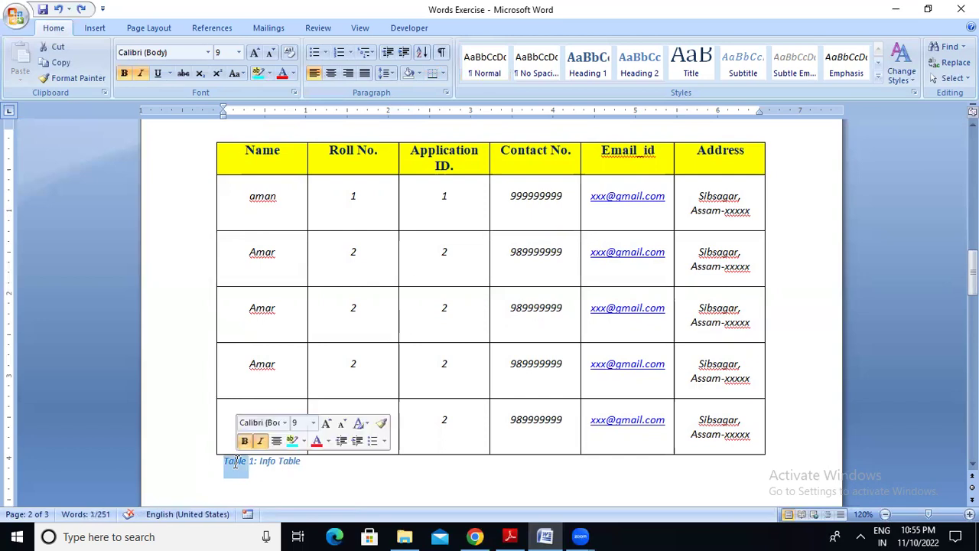
{"action": "left_click", "coordinate": [236, 460]}
{"action": "right_click", "coordinate": [238, 462]}
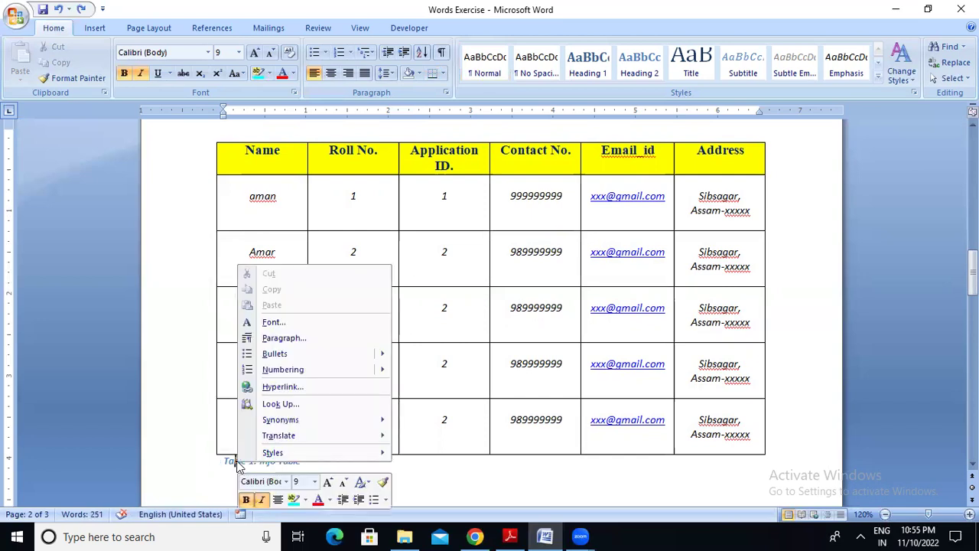
{"action": "left_click", "coordinate": [487, 378]}
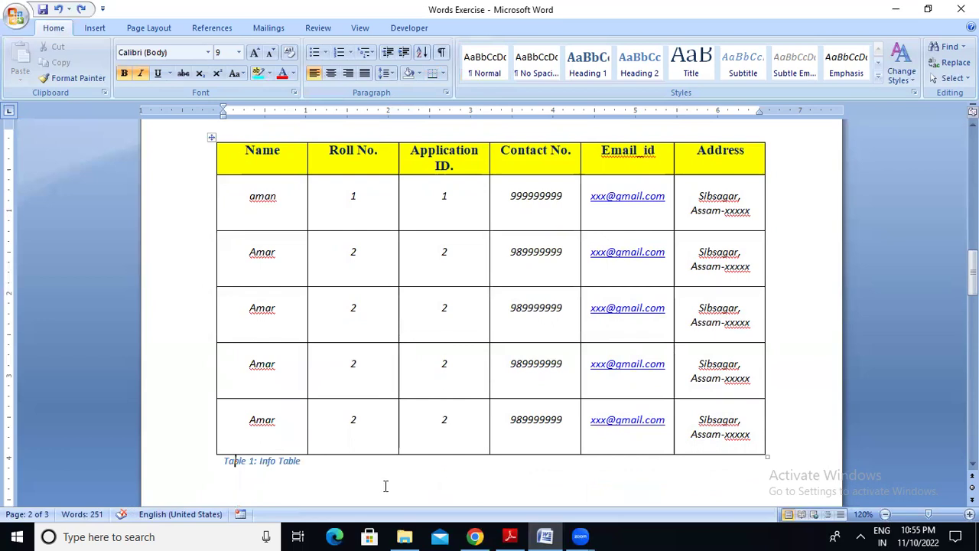
{"action": "left_click", "coordinate": [324, 534]}
{"action": "key", "text": "shift+Home"}
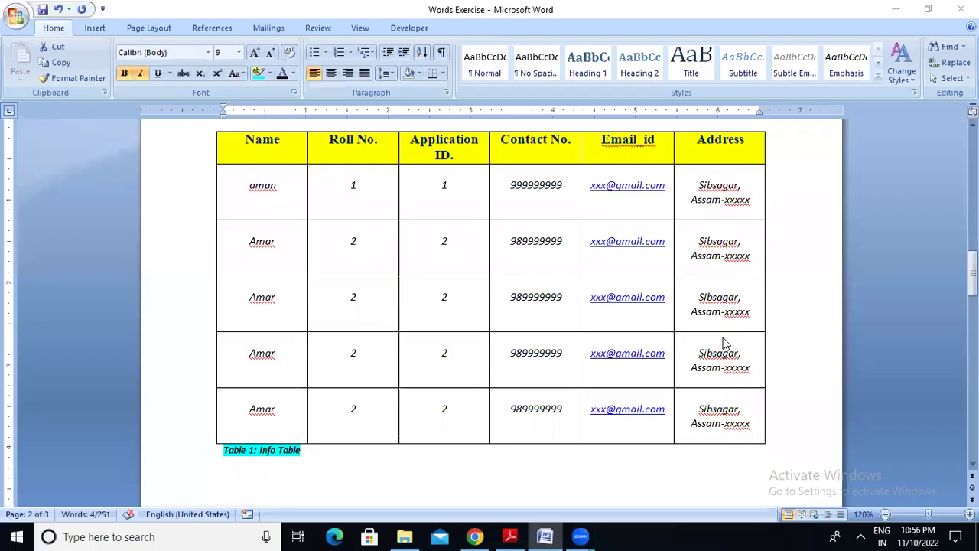
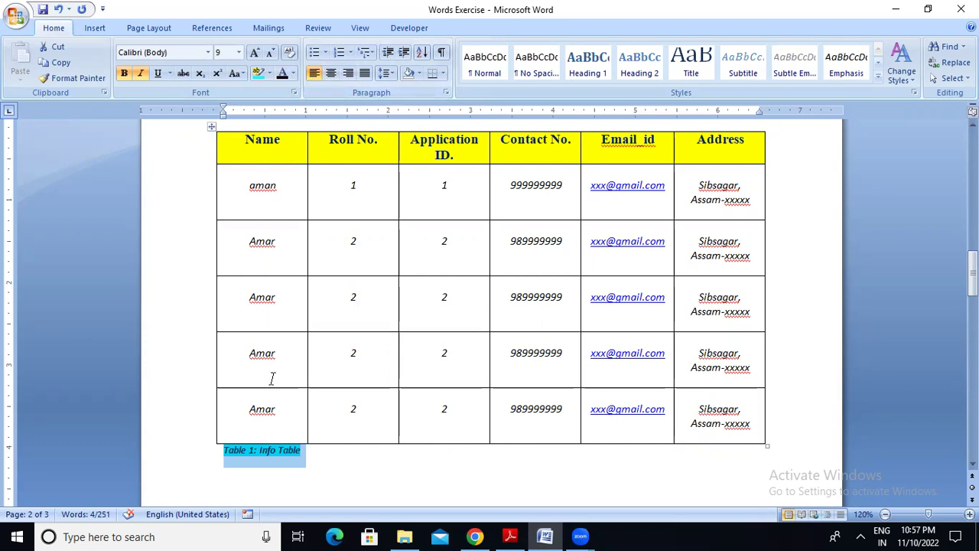
{"action": "left_click", "coordinate": [211, 127]}
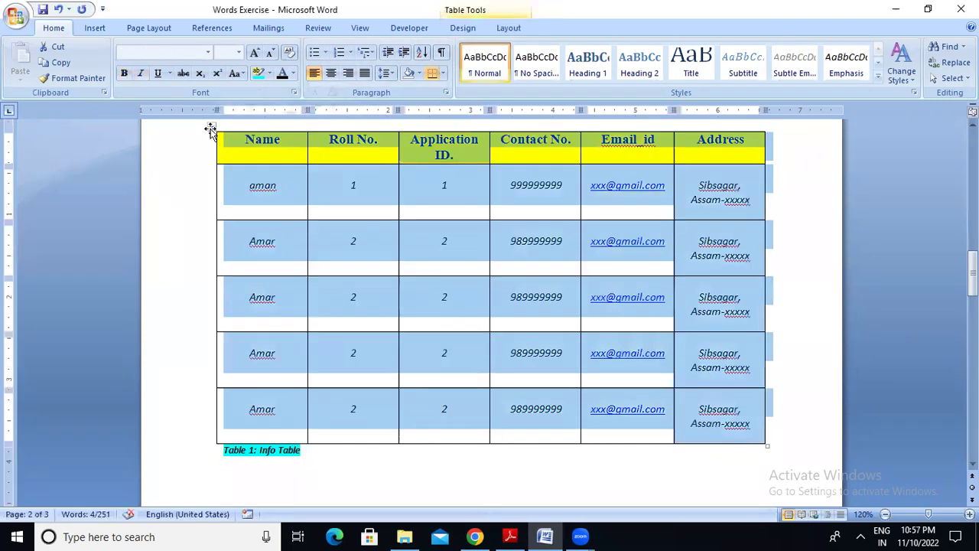
{"action": "right_click", "coordinate": [211, 128]}
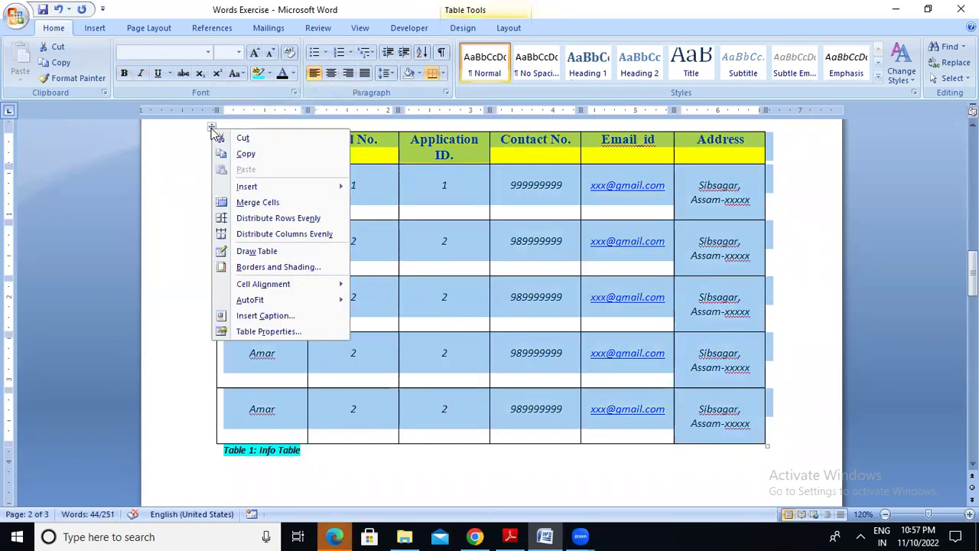
{"action": "left_click", "coordinate": [274, 316]}
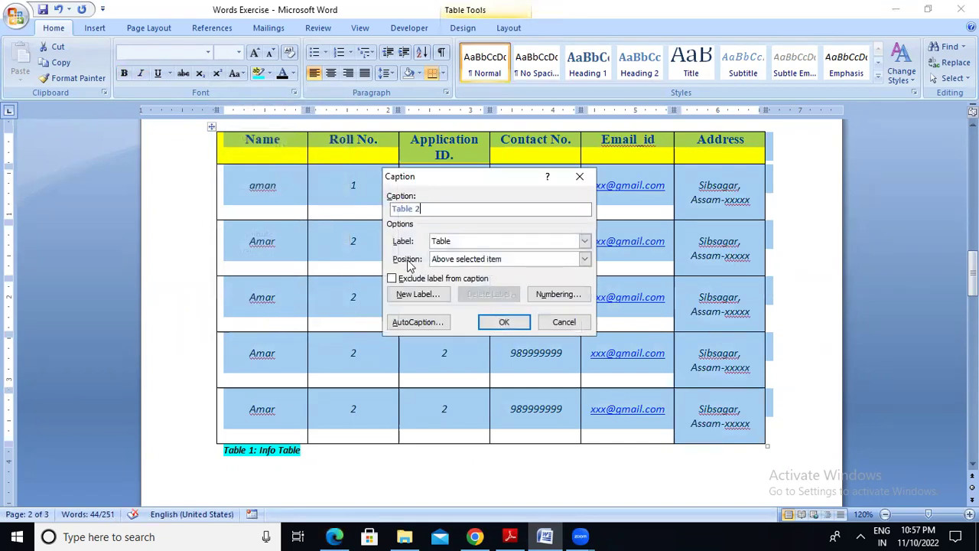
{"action": "left_click", "coordinate": [564, 321]}
{"action": "left_click", "coordinate": [573, 324]}
Step: Insert a caption reading "Table 2 : General" for the whole green-header table, using the Table label and the position below the selected item
{"action": "left_click_drag", "start_coordinate": [972, 278], "coordinate": [972, 314]}
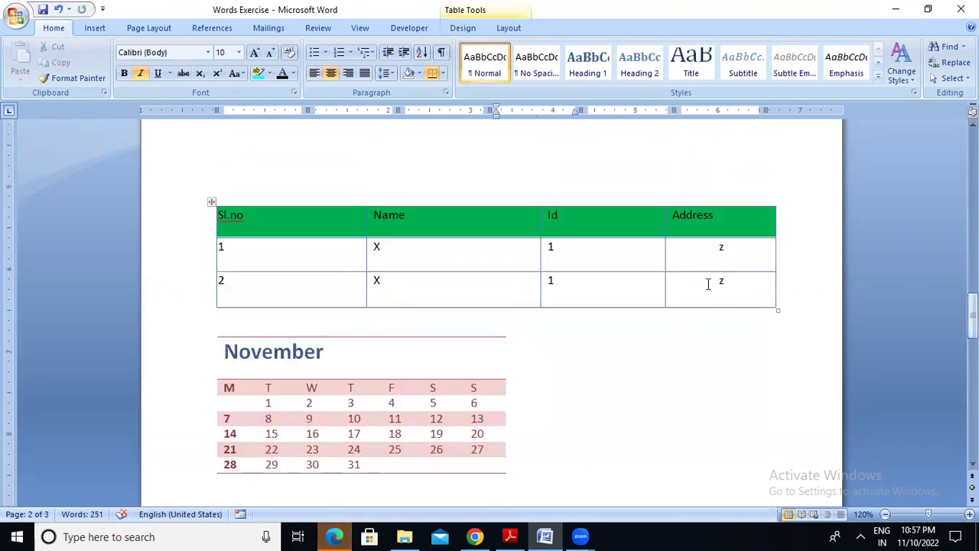
{"action": "left_click", "coordinate": [212, 203]}
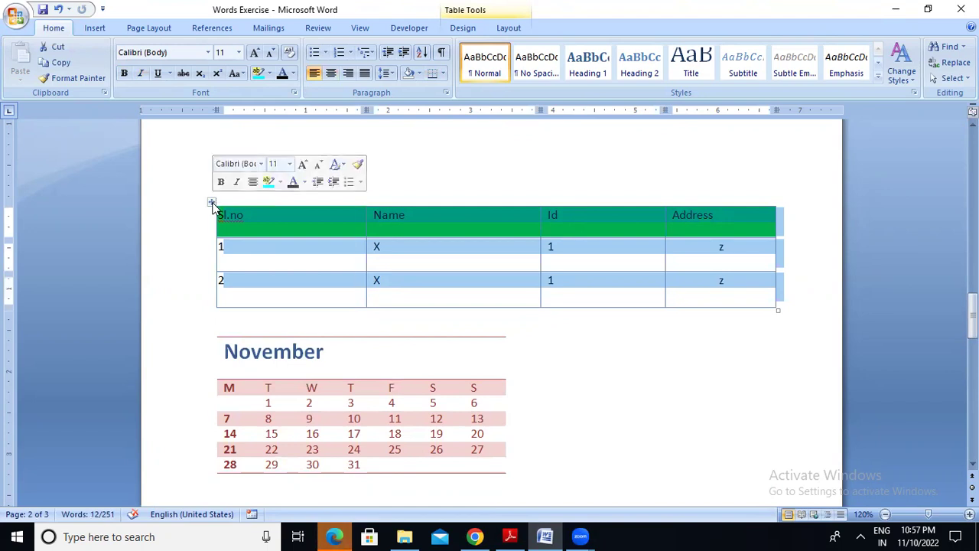
{"action": "right_click", "coordinate": [213, 201]}
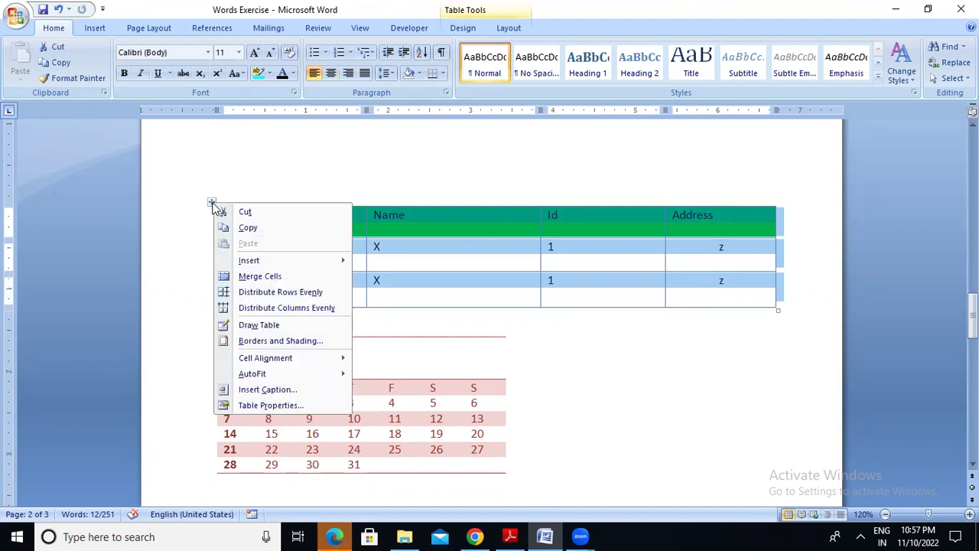
{"action": "left_click", "coordinate": [275, 391]}
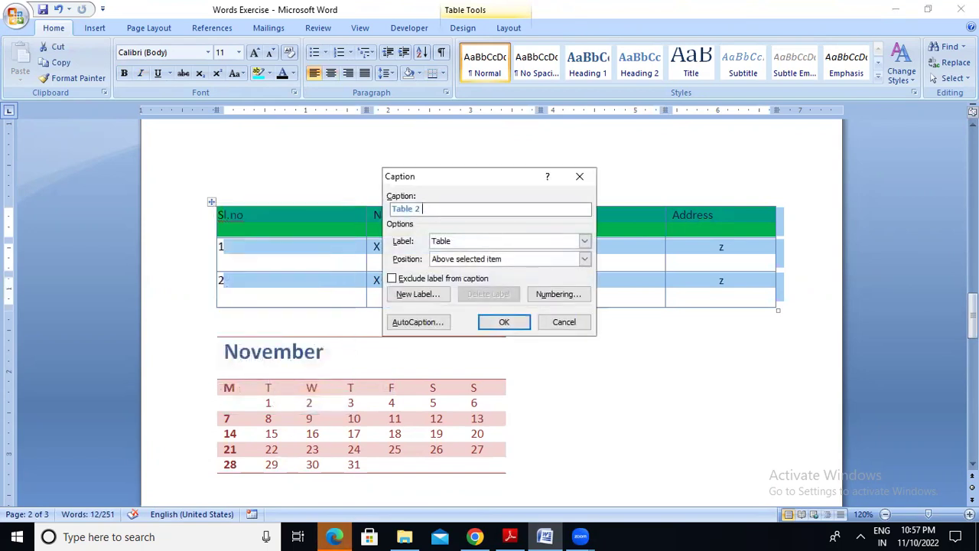
{"action": "type", "text": ": General"}
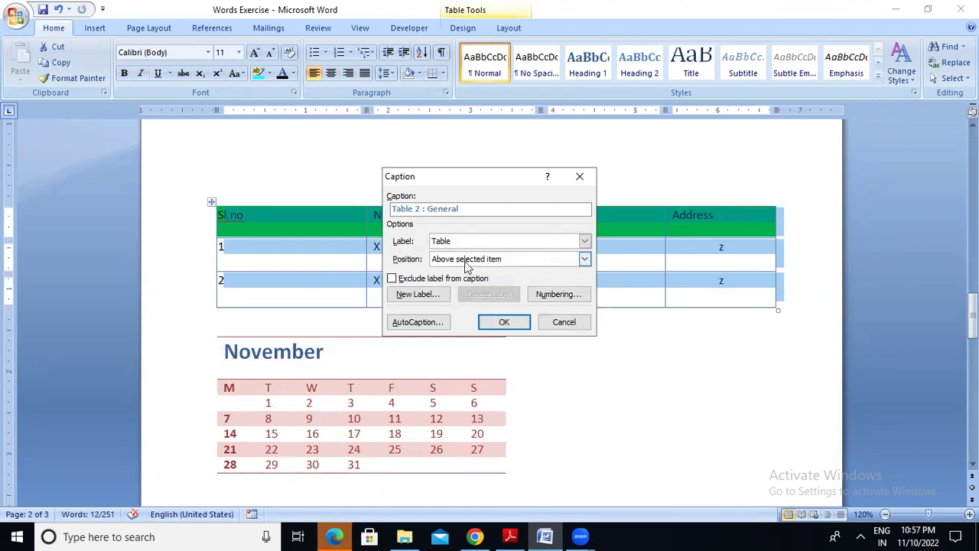
{"action": "left_click", "coordinate": [458, 264]}
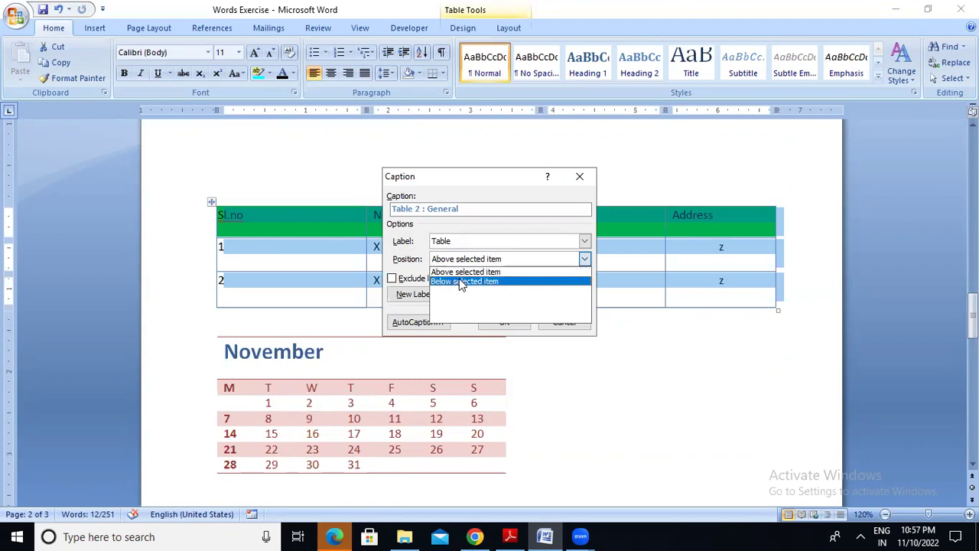
{"action": "left_click", "coordinate": [460, 280]}
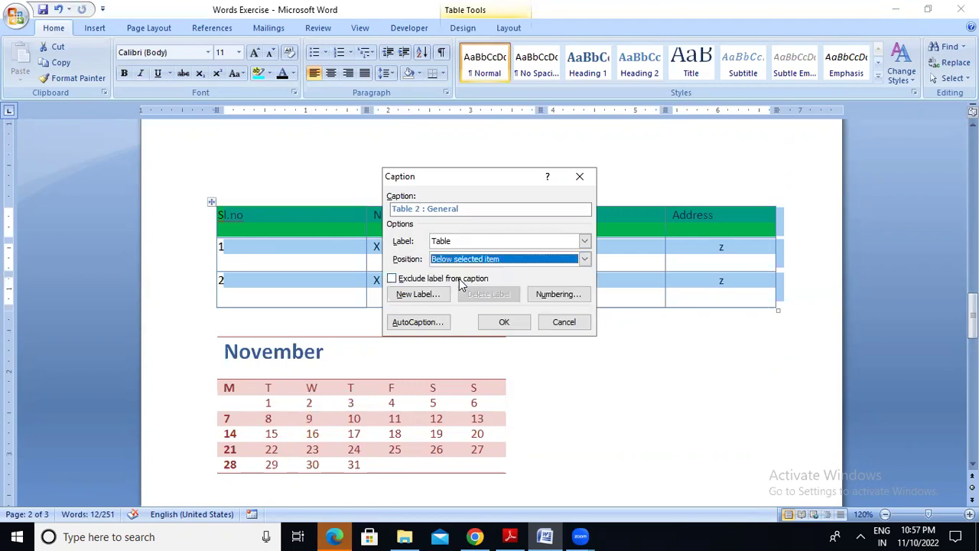
{"action": "left_click", "coordinate": [504, 322]}
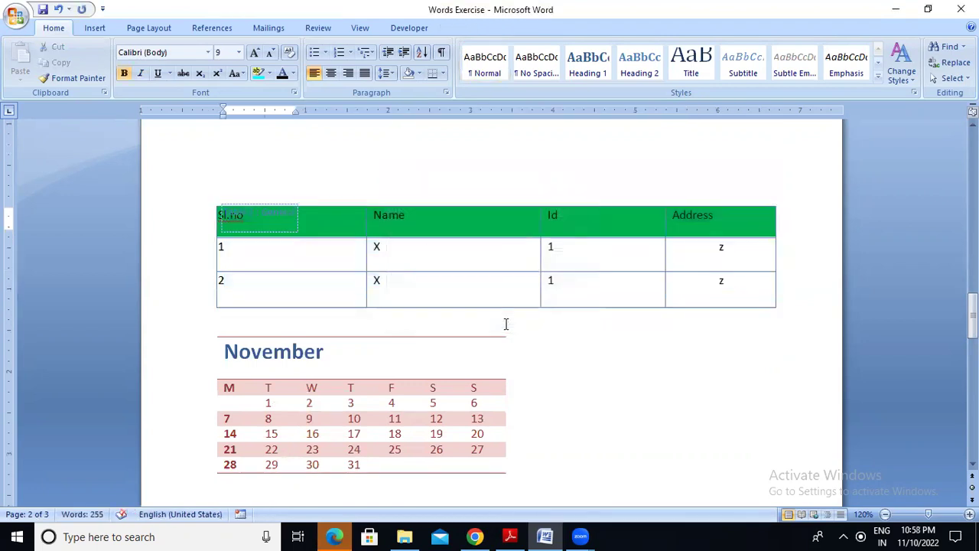
Step: Move the caption "Table 2 : General" just above the green header row and format it with turquoise highlighting and black text
{"action": "left_click_drag", "start_coordinate": [245, 203], "coordinate": [245, 181]}
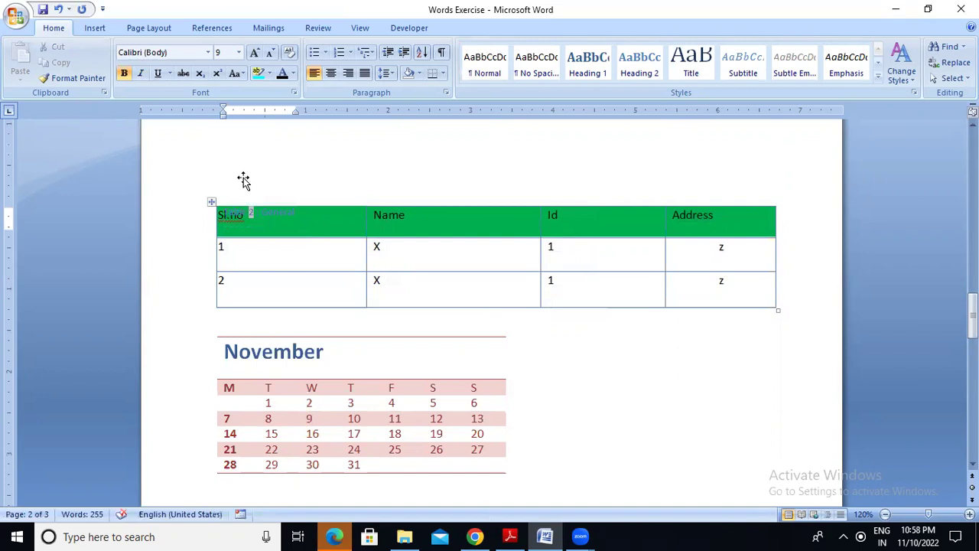
{"action": "left_click", "coordinate": [336, 180]}
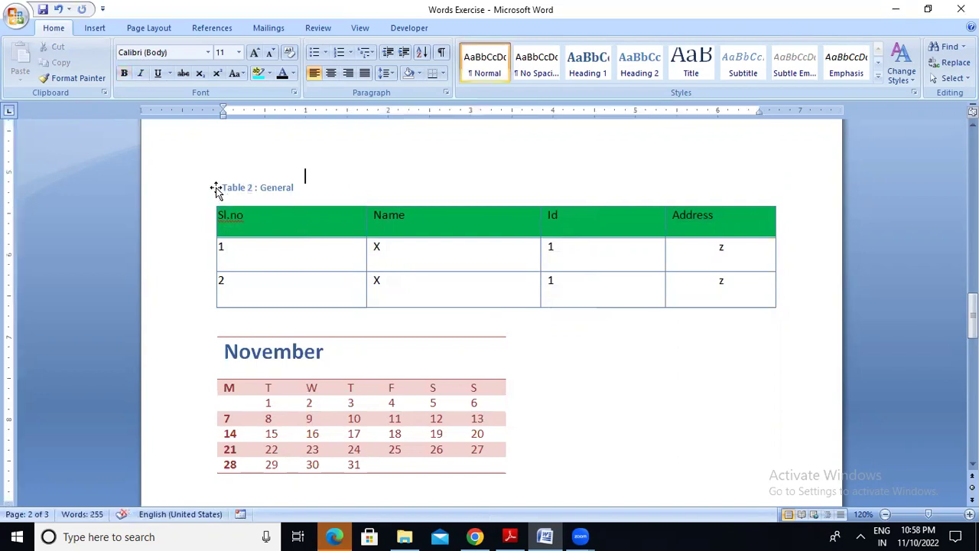
{"action": "left_click_drag", "start_coordinate": [222, 187], "coordinate": [295, 190]}
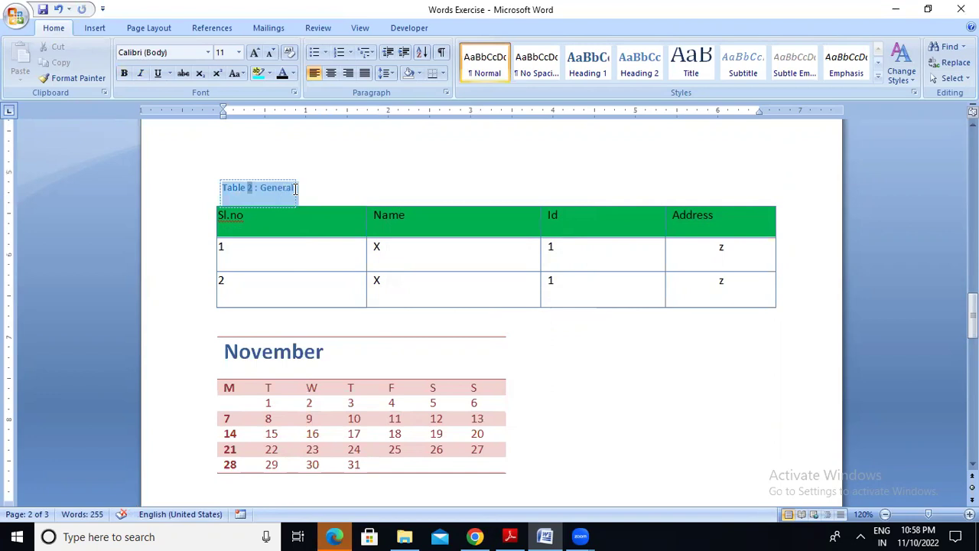
{"action": "left_click", "coordinate": [259, 74]}
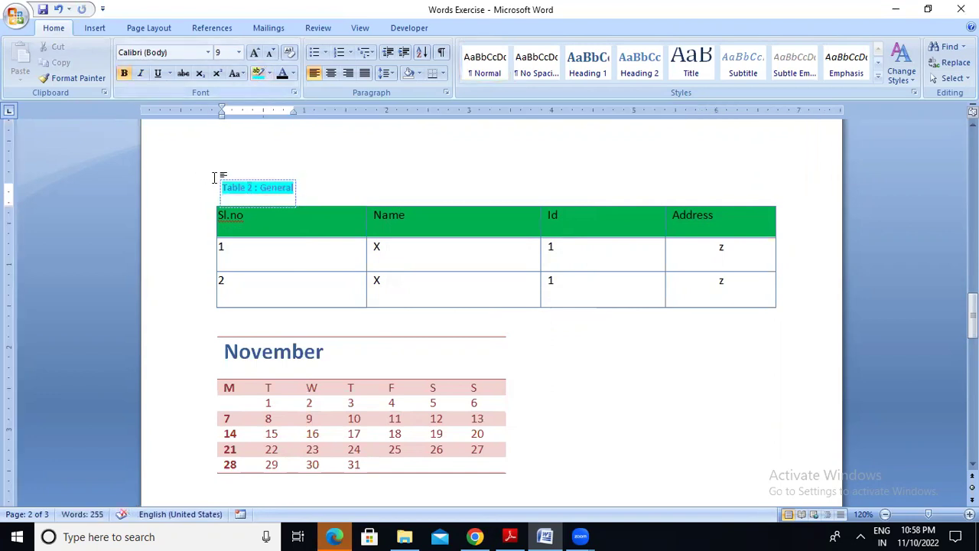
{"action": "left_click_drag", "start_coordinate": [222, 187], "coordinate": [296, 189]}
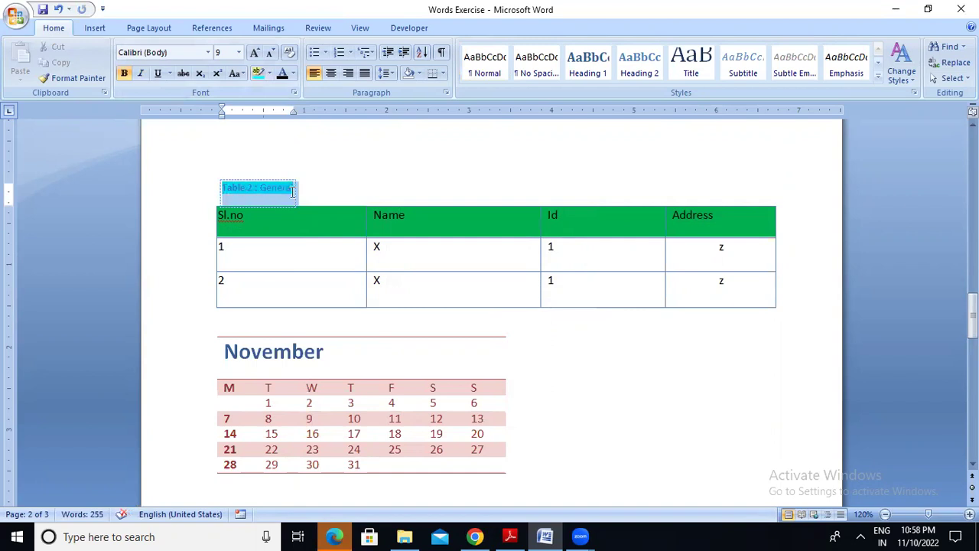
{"action": "left_click", "coordinate": [282, 74]}
{"action": "left_click", "coordinate": [352, 205]}
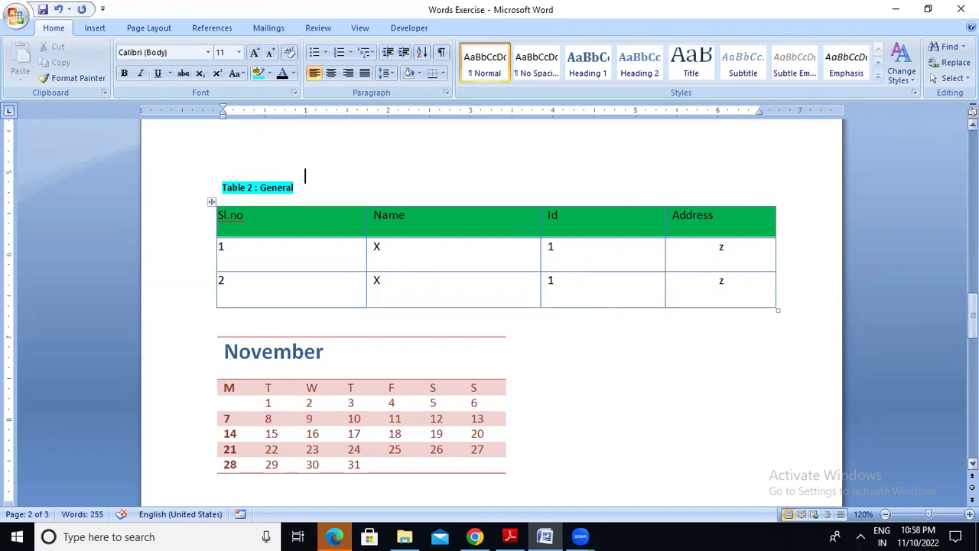
Step: Enter the sentence "Hi Everyone, I welcome you to the Prepare Channel." at the start of page 3
{"action": "left_click_drag", "start_coordinate": [972, 315], "coordinate": [972, 360]}
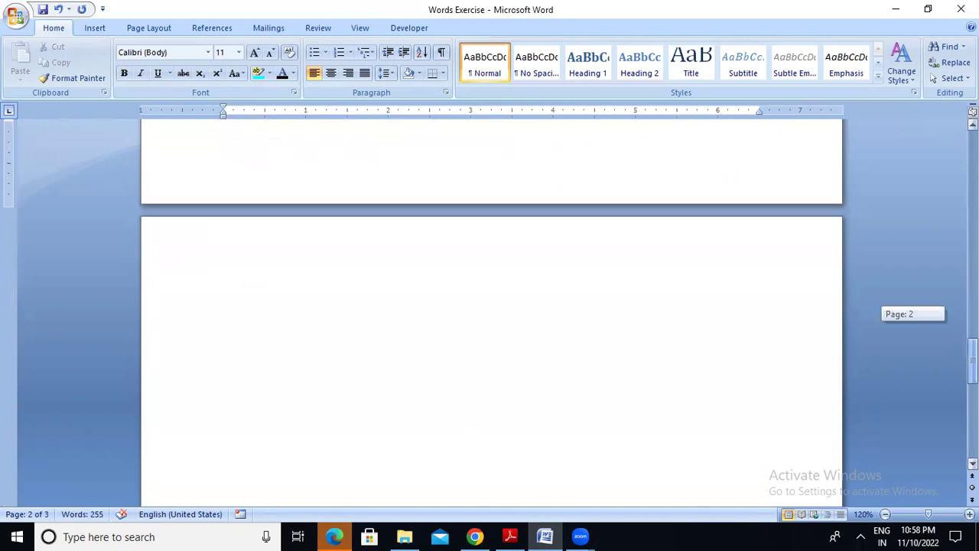
{"action": "left_click", "coordinate": [348, 320]}
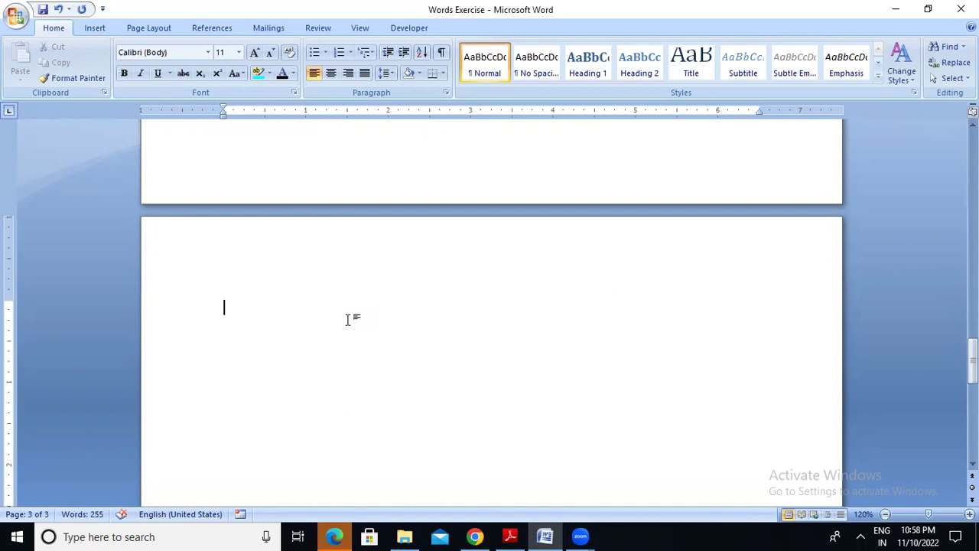
{"action": "type", "text": "Hi Ever"}
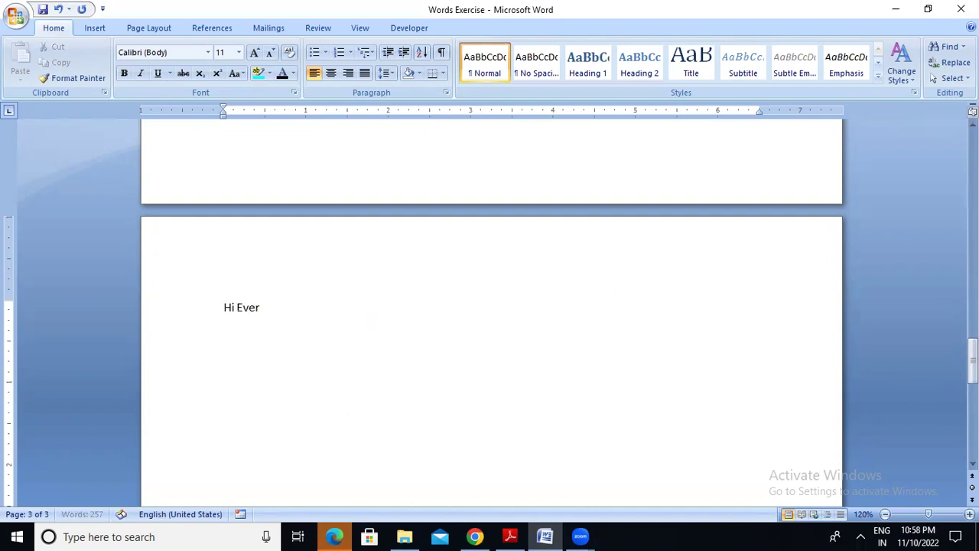
{"action": "type", "text": "yone, I welcome yo"}
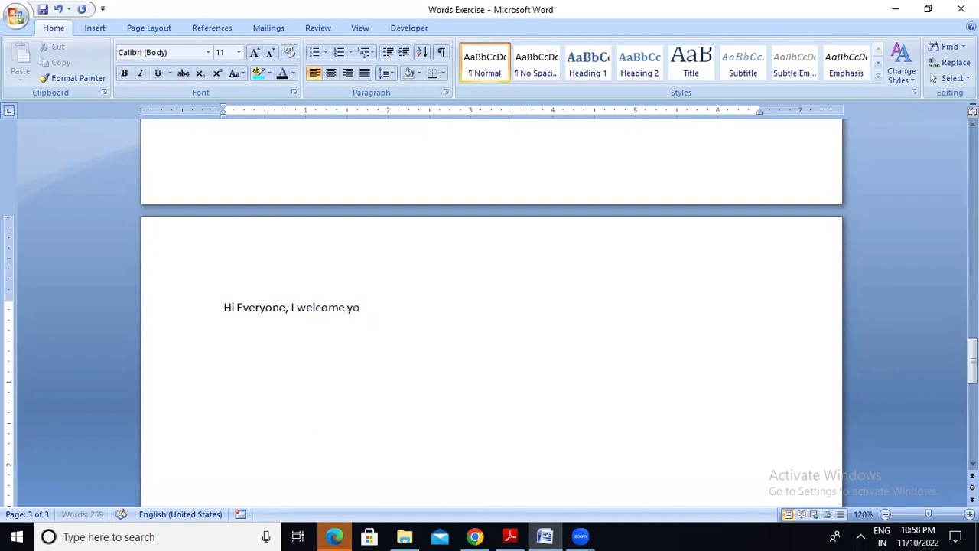
{"action": "type", "text": "u to the Prep"}
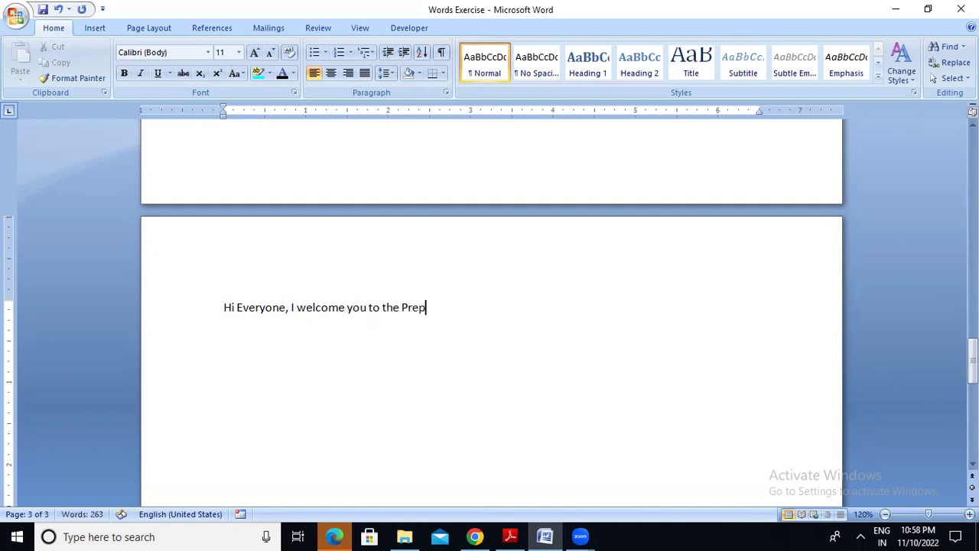
{"action": "type", "text": "are Channel."}
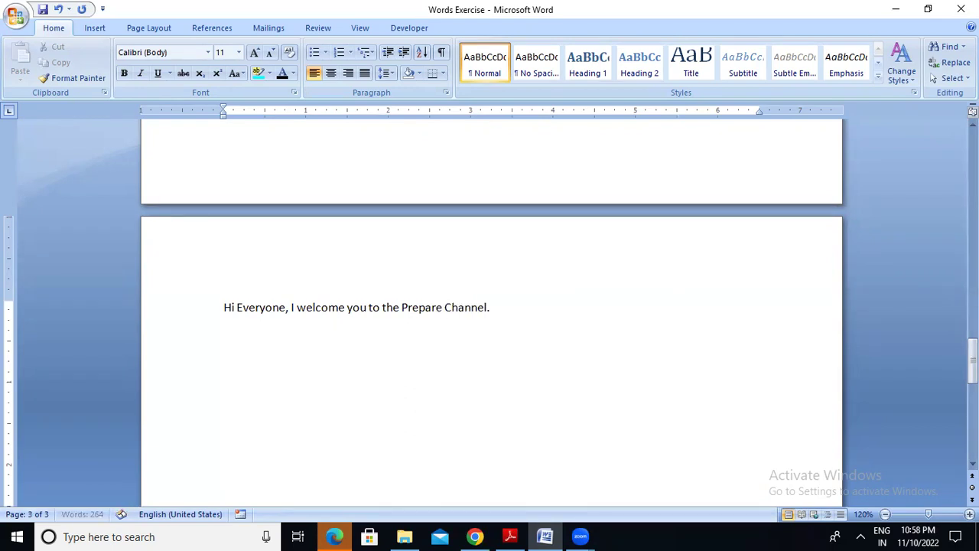
{"action": "left_click", "coordinate": [223, 309]}
{"action": "left_click_drag", "start_coordinate": [224, 307], "coordinate": [491, 302]}
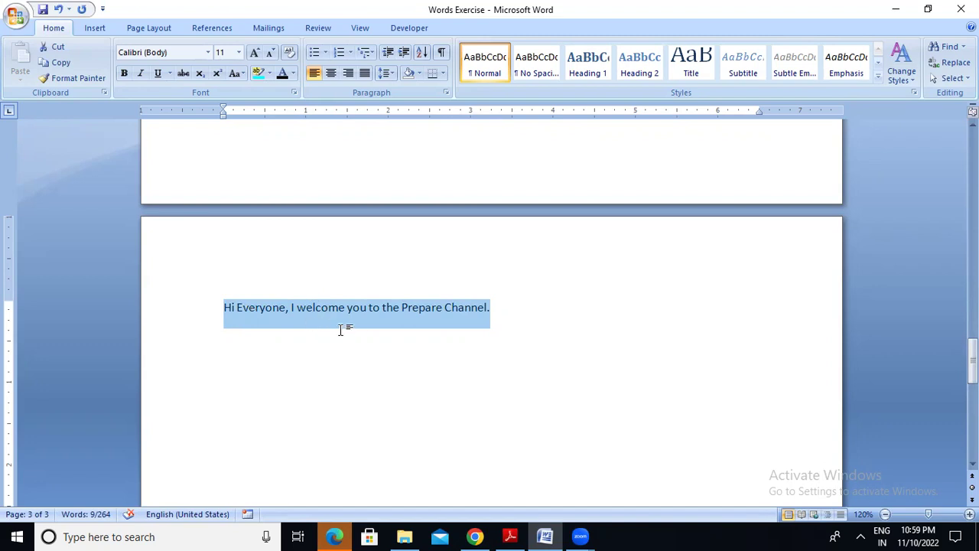
{"action": "left_click", "coordinate": [397, 319]}
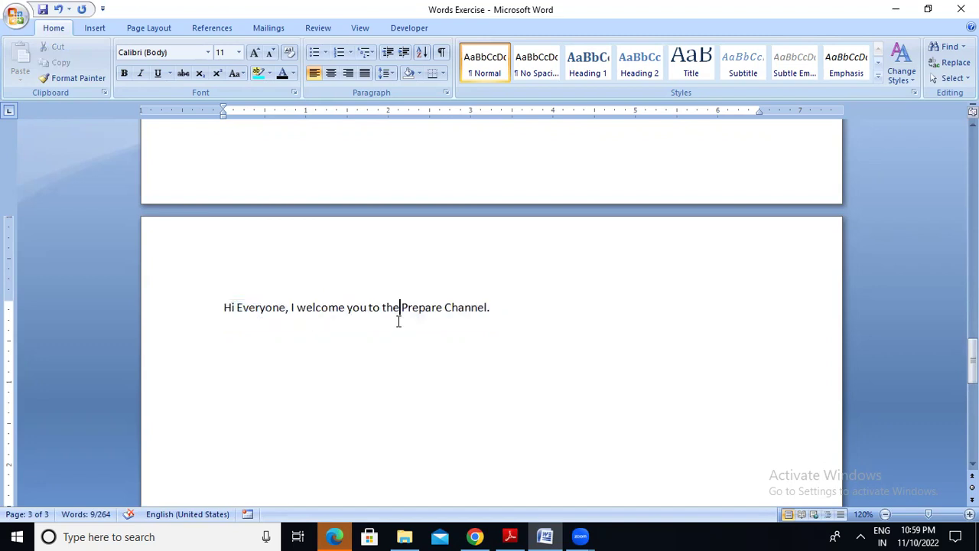
Step: Change the first letter of "Everyone" on page 3 to lowercase and restore the capital "E"
{"action": "left_click", "coordinate": [242, 307]}
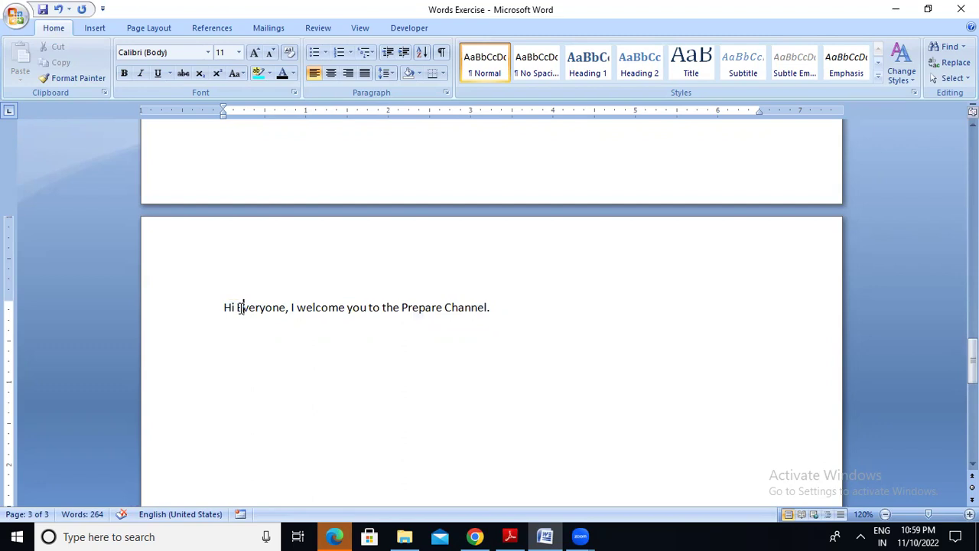
{"action": "key", "text": "BackSpace"}
{"action": "key", "text": "BackSpace"}
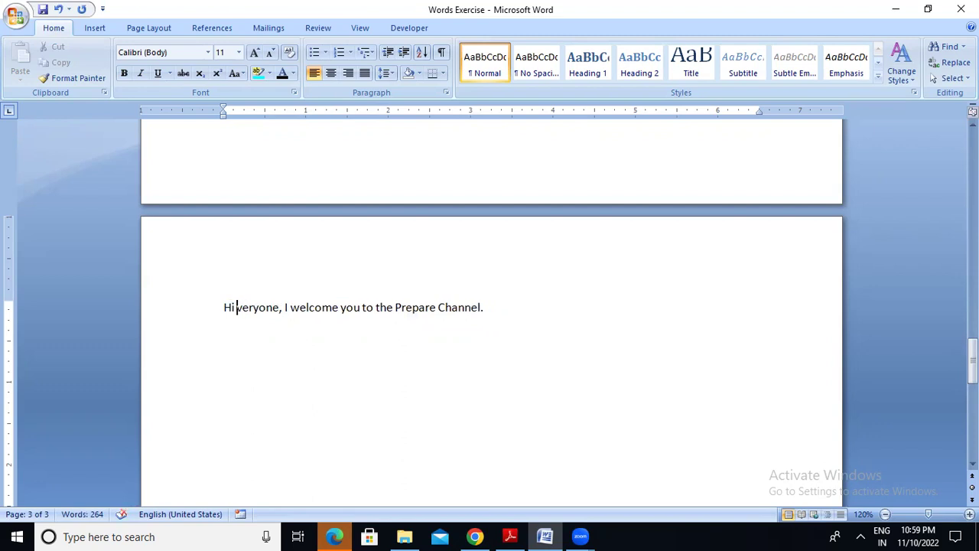
{"action": "type", "text": "e"}
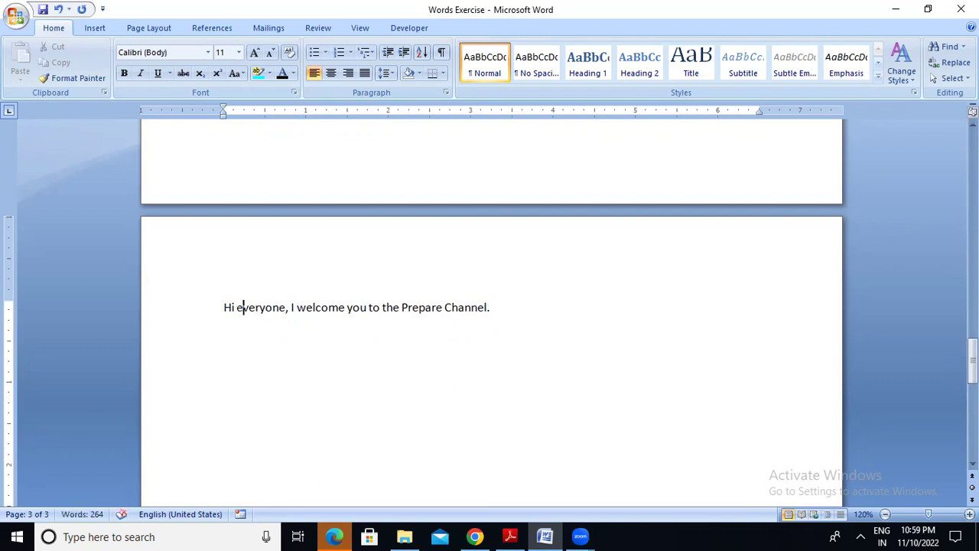
{"action": "key", "text": "BackSpace"}
{"action": "key", "text": "BackSpace"}
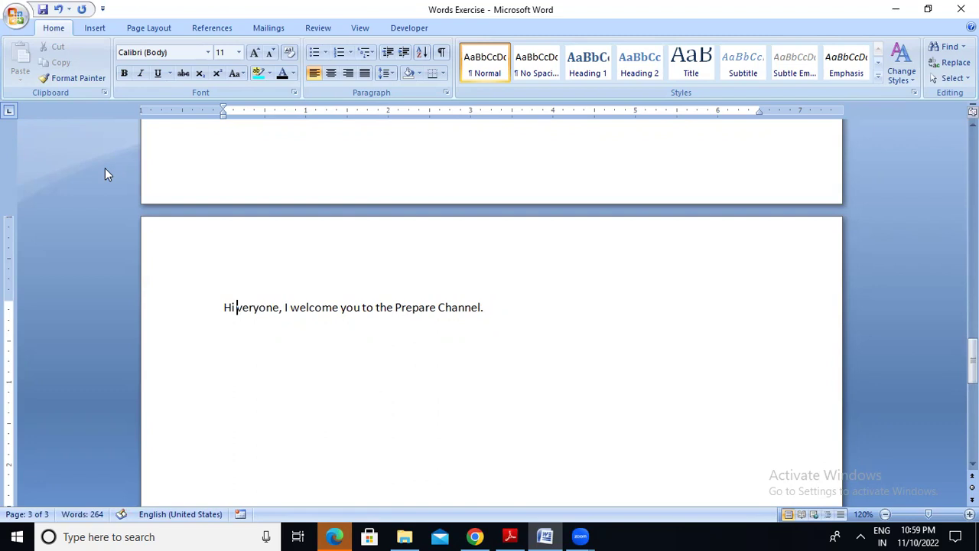
{"action": "type", "text": "E"}
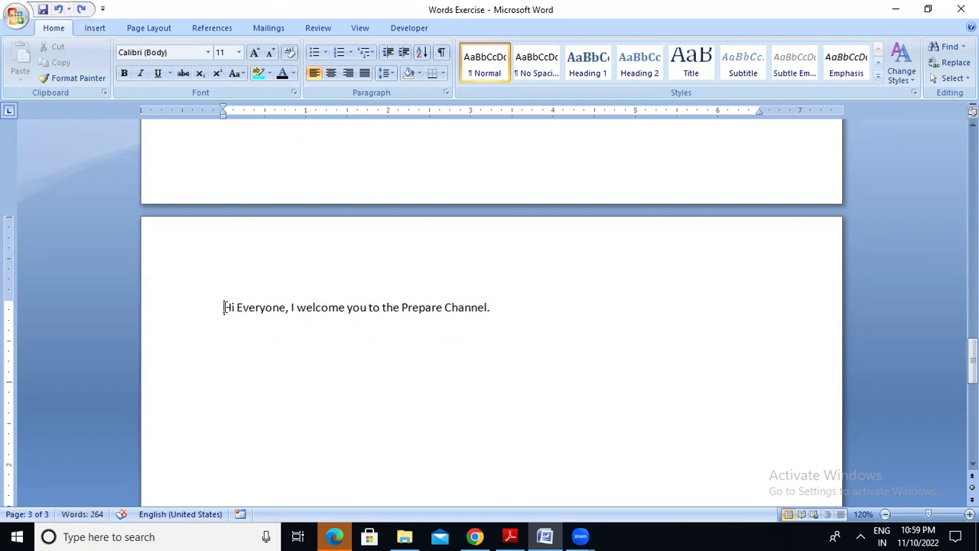
Step: Change the word "Everyone" in the page 3 sentence to lowercase with the Change Case options
{"action": "left_click_drag", "start_coordinate": [224, 307], "coordinate": [284, 307]}
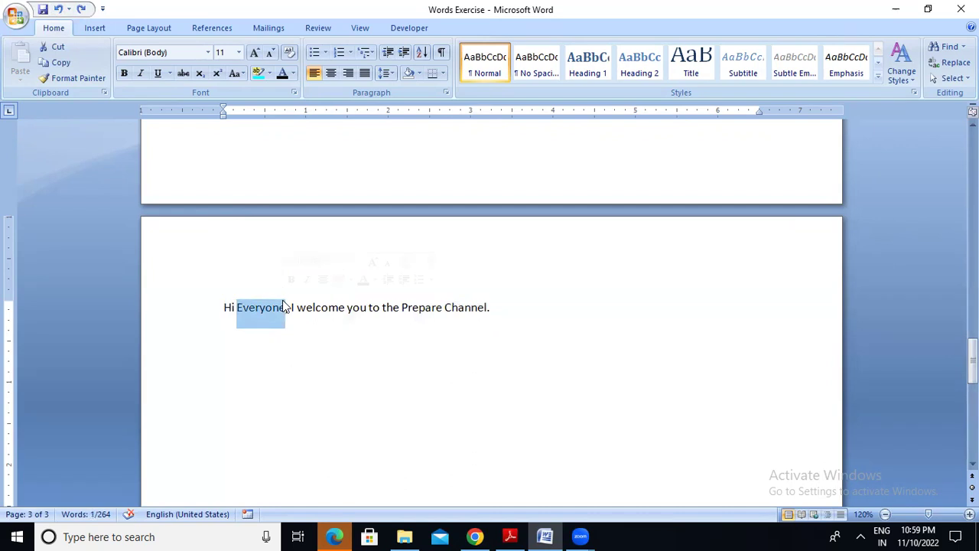
{"action": "left_click", "coordinate": [245, 74]}
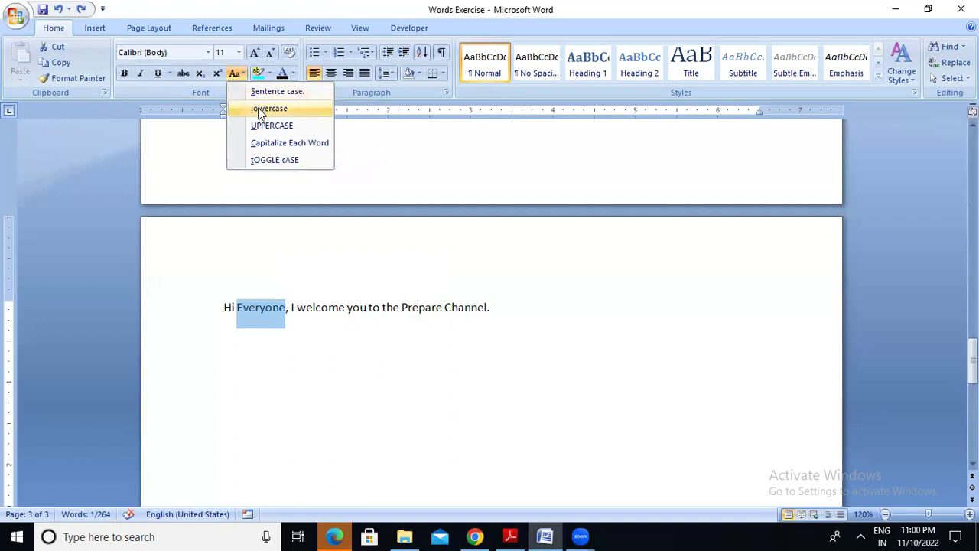
{"action": "left_click", "coordinate": [260, 111]}
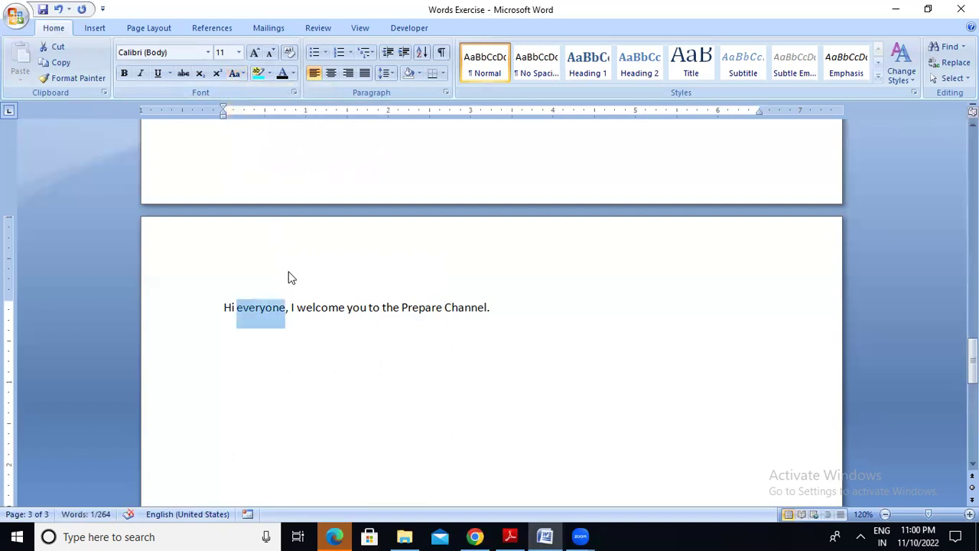
{"action": "left_click", "coordinate": [279, 309]}
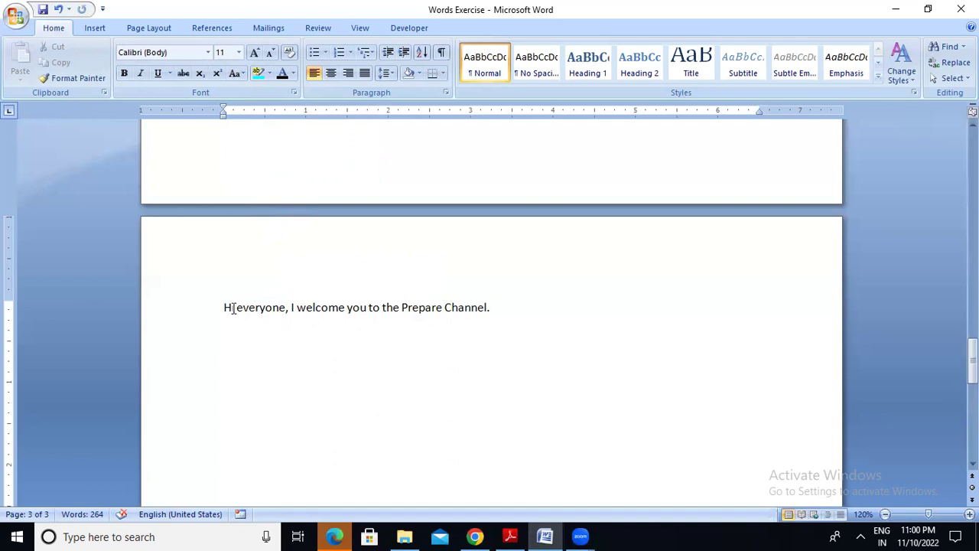
Step: Convert the whole sentence on page 3 to lowercase with Change Case
{"action": "left_click", "coordinate": [225, 307]}
{"action": "left_click_drag", "start_coordinate": [224, 308], "coordinate": [492, 295]}
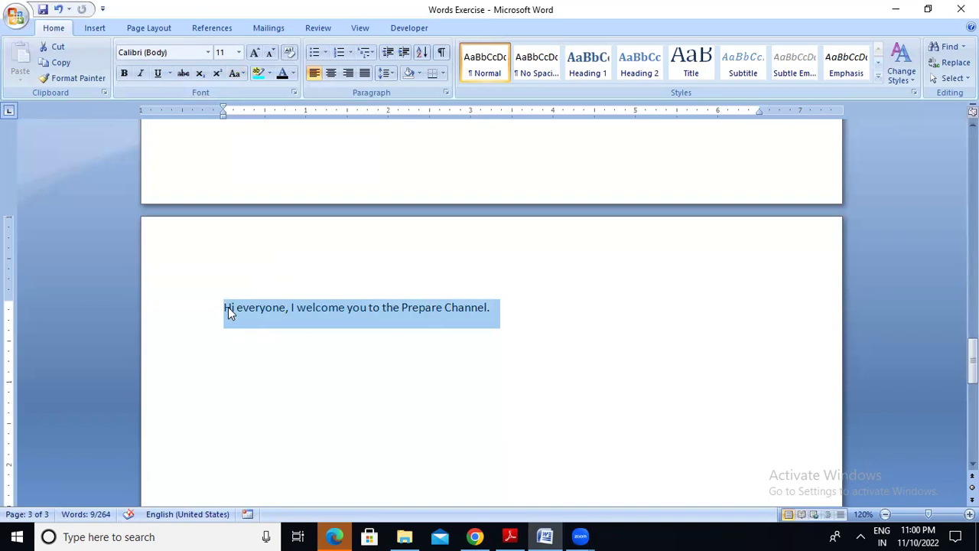
{"action": "left_click", "coordinate": [241, 73]}
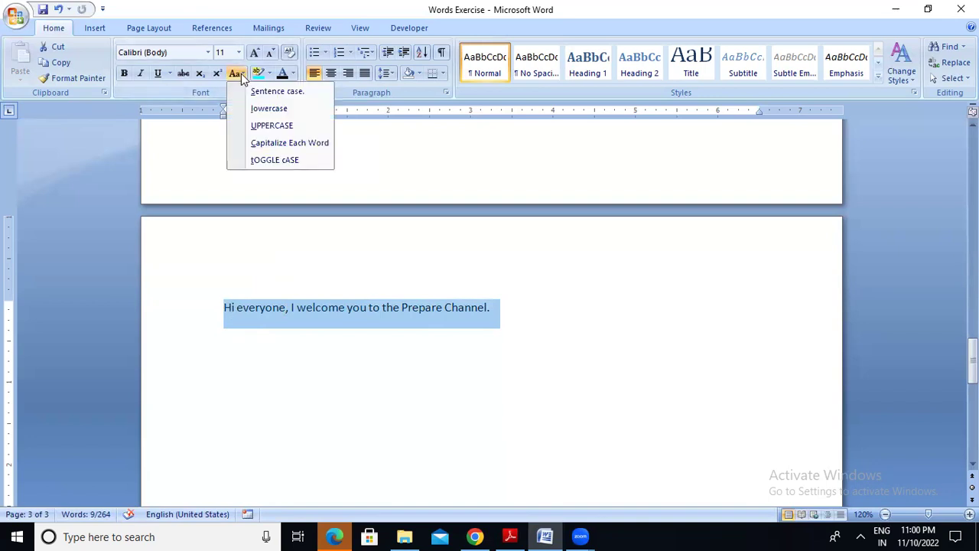
{"action": "left_click", "coordinate": [287, 108]}
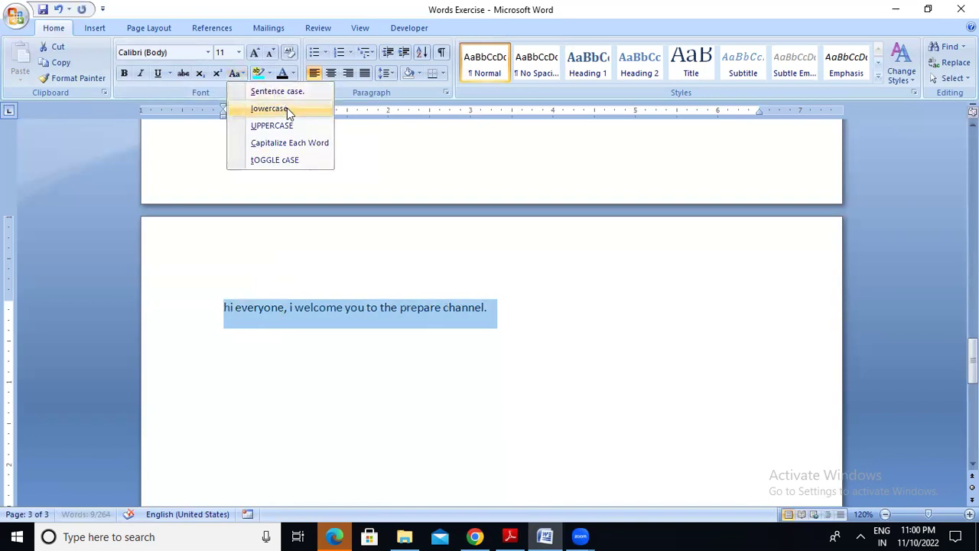
{"action": "left_click", "coordinate": [415, 331]}
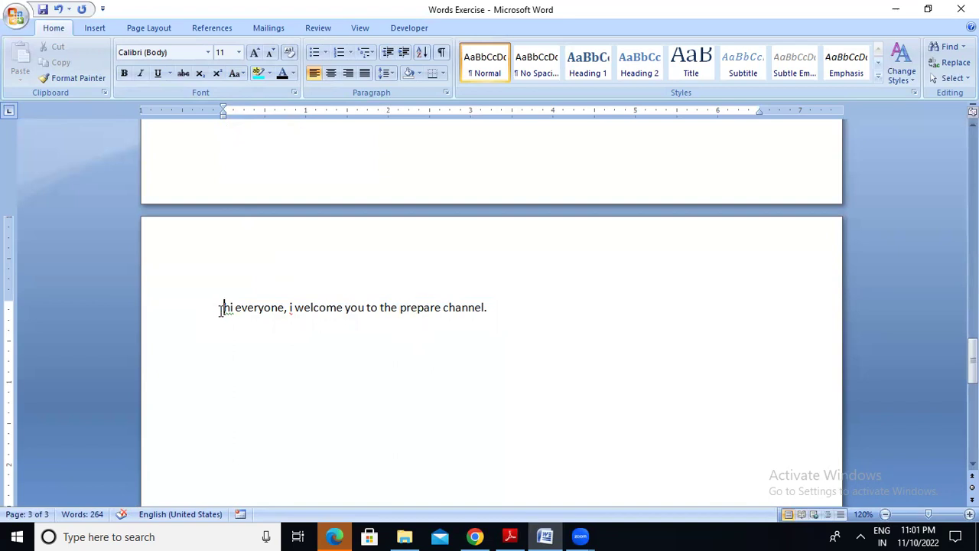
Step: Apply Sentence case to the whole sentence on page 3
{"action": "left_click_drag", "start_coordinate": [222, 309], "coordinate": [541, 301]}
{"action": "left_click", "coordinate": [239, 76]}
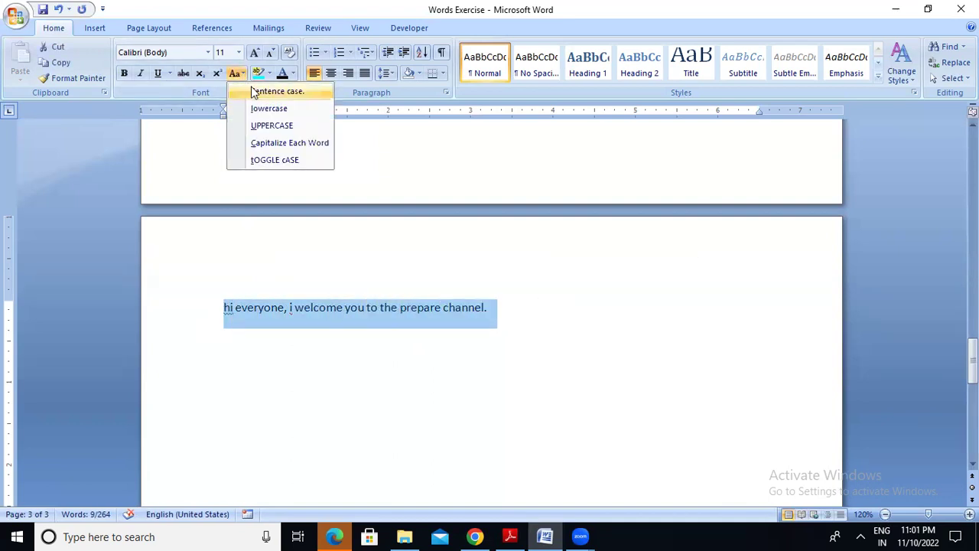
{"action": "left_click", "coordinate": [252, 91]}
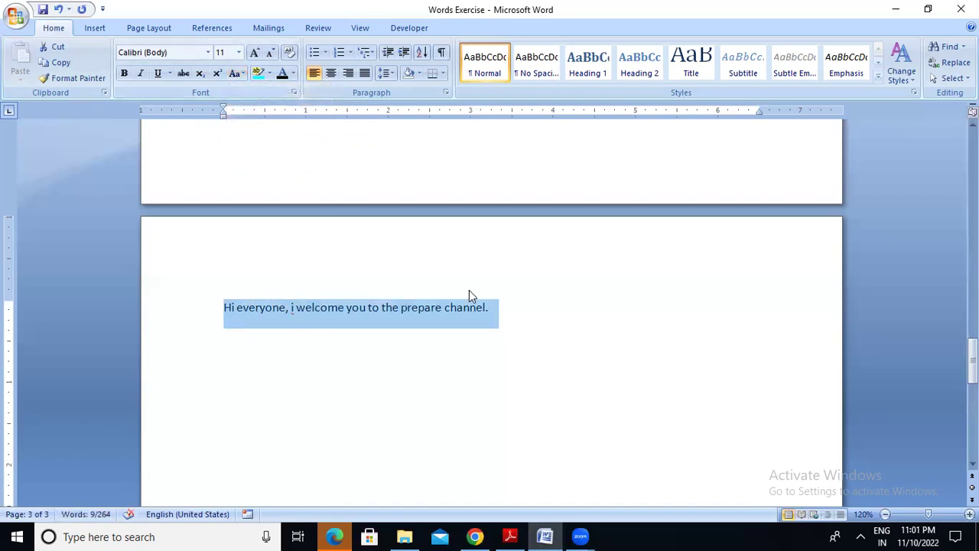
{"action": "left_click", "coordinate": [498, 302]}
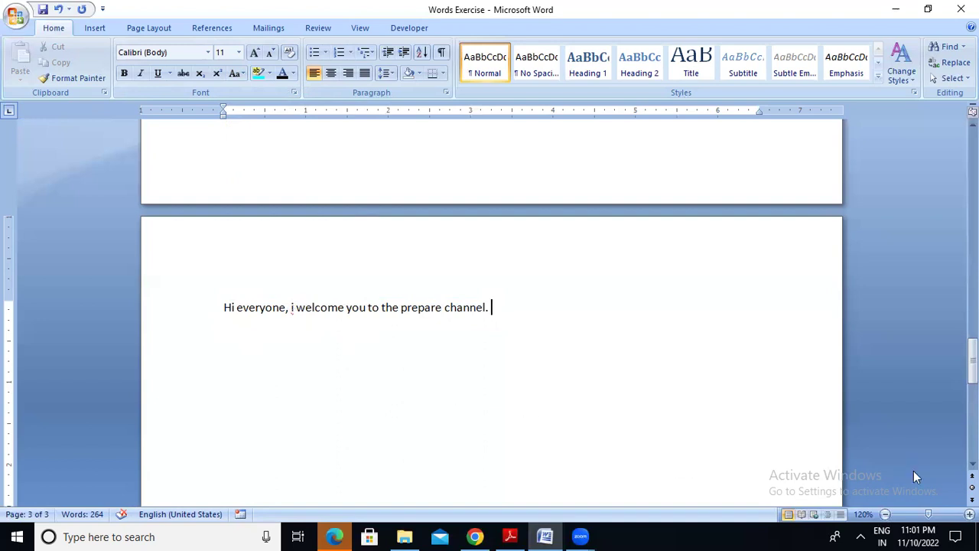
Step: Correct the misspelled lowercase "i" in the page 3 sentence to the suggested "I"
{"action": "left_click", "coordinate": [970, 514]}
{"action": "left_click", "coordinate": [969, 514]}
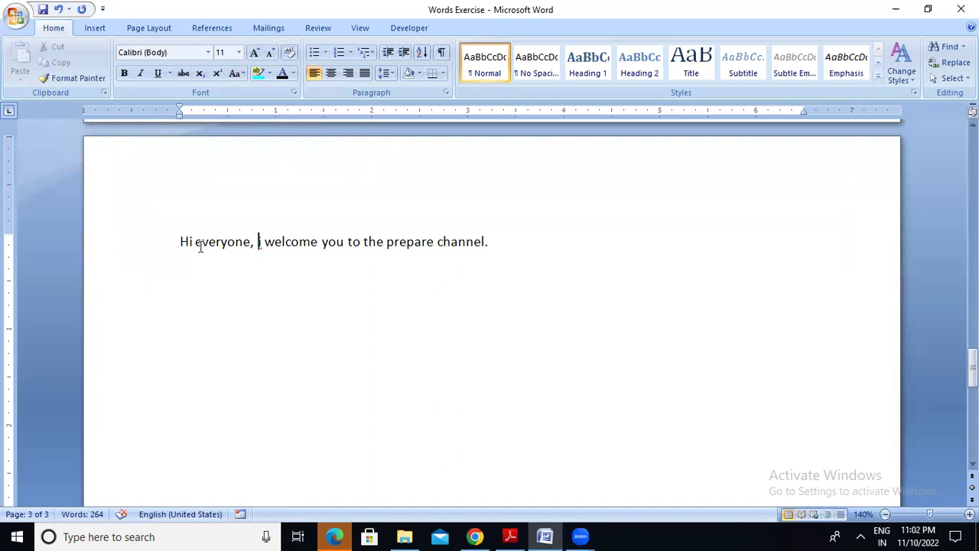
{"action": "left_click", "coordinate": [258, 241]}
{"action": "right_click", "coordinate": [258, 241]}
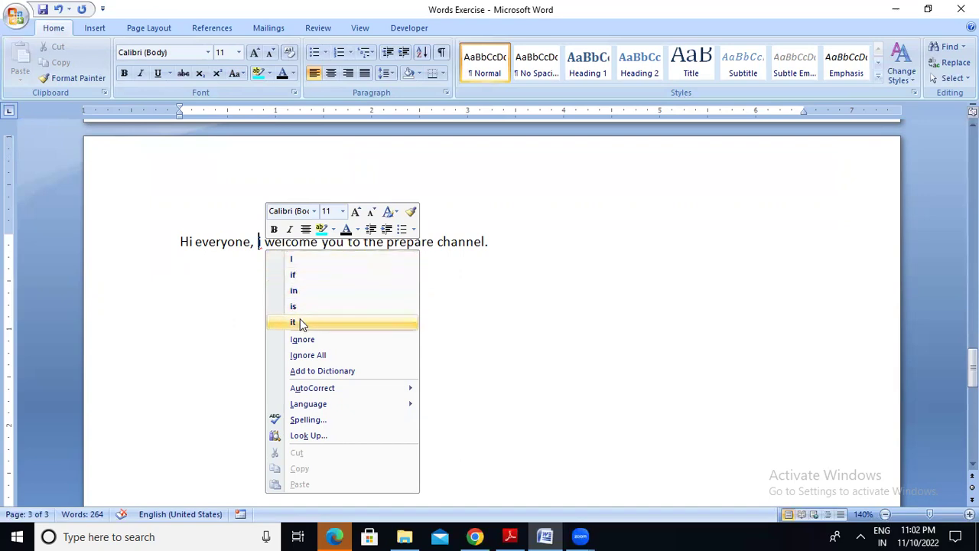
{"action": "left_click", "coordinate": [306, 261]}
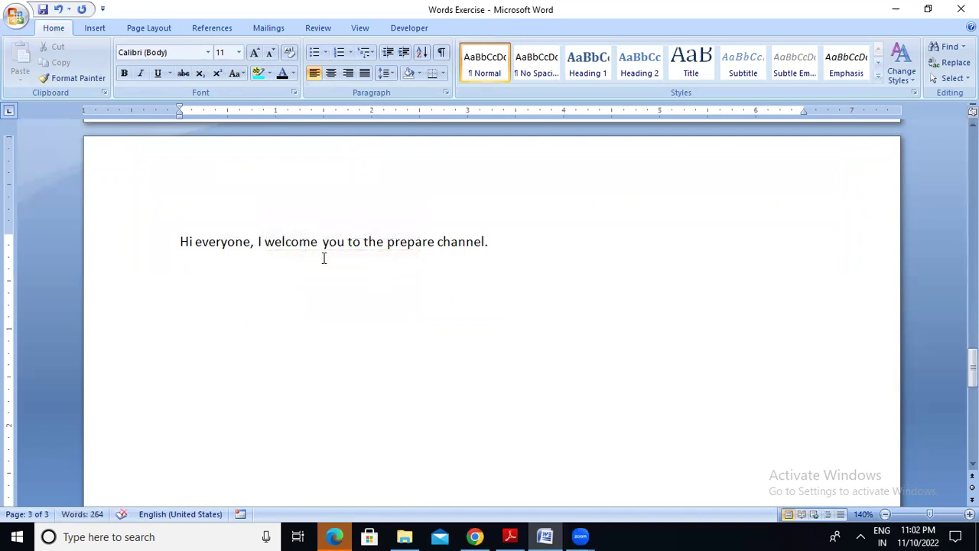
Step: Convert the whole page 3 sentence to UPPERCASE and select the sentence again
{"action": "left_click", "coordinate": [174, 241]}
{"action": "left_click_drag", "start_coordinate": [174, 242], "coordinate": [529, 238]}
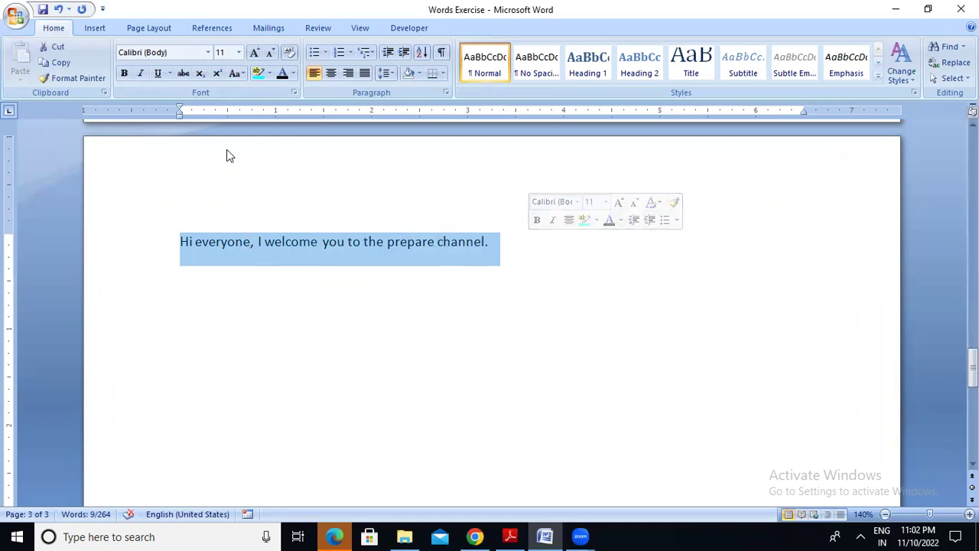
{"action": "left_click", "coordinate": [237, 77]}
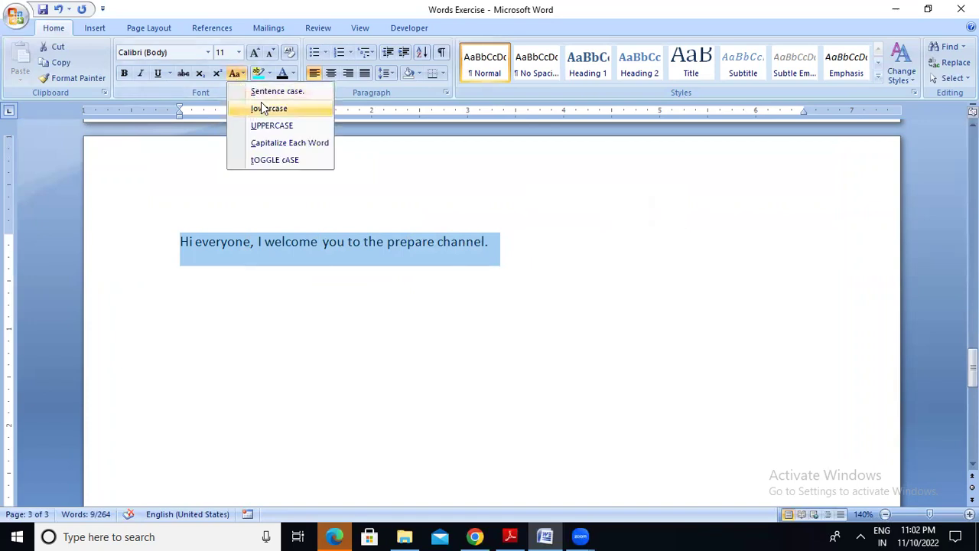
{"action": "left_click", "coordinate": [272, 127]}
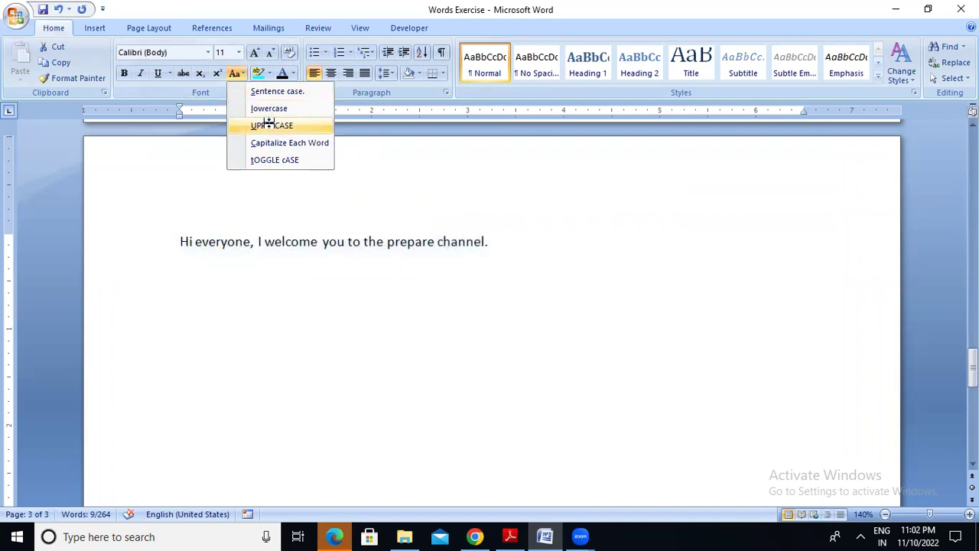
{"action": "left_click", "coordinate": [400, 273]}
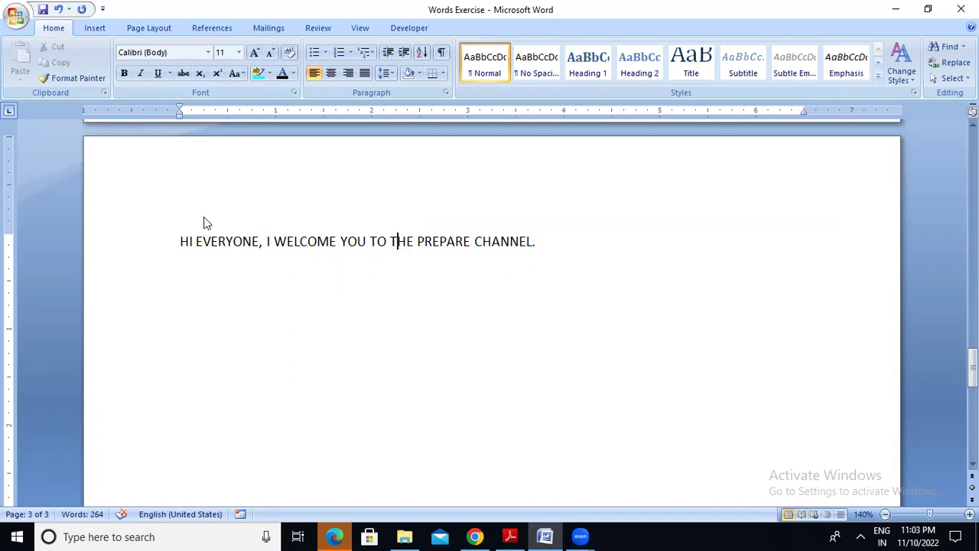
{"action": "left_click_drag", "start_coordinate": [180, 241], "coordinate": [511, 223]}
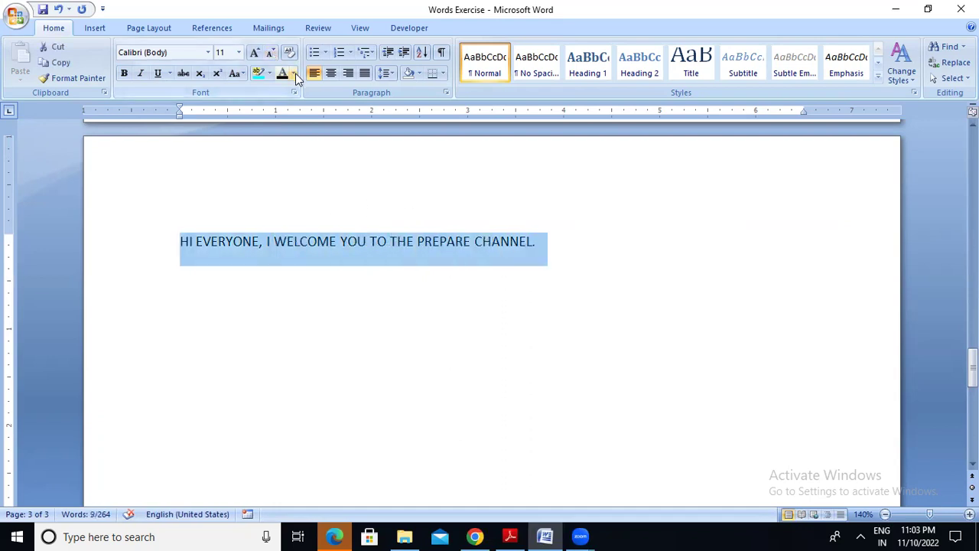
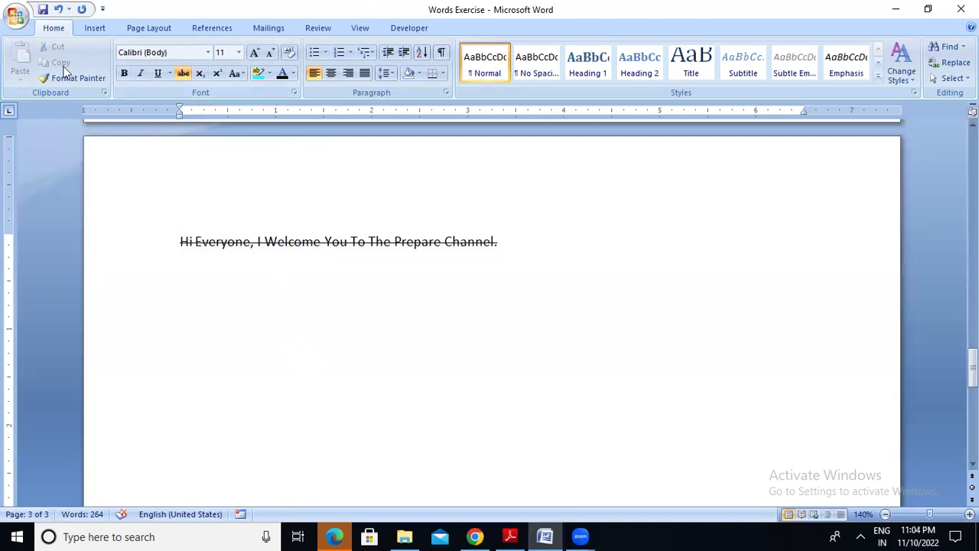
Step: Add two new paragraphs below the struck-through sentence and turn off strikethrough for the new text
{"action": "left_click", "coordinate": [531, 245]}
{"action": "key", "text": "Return"}
{"action": "key", "text": "Return"}
{"action": "type", "text": "2"}
{"action": "key", "text": "BackSpace"}
{"action": "left_click", "coordinate": [182, 81]}
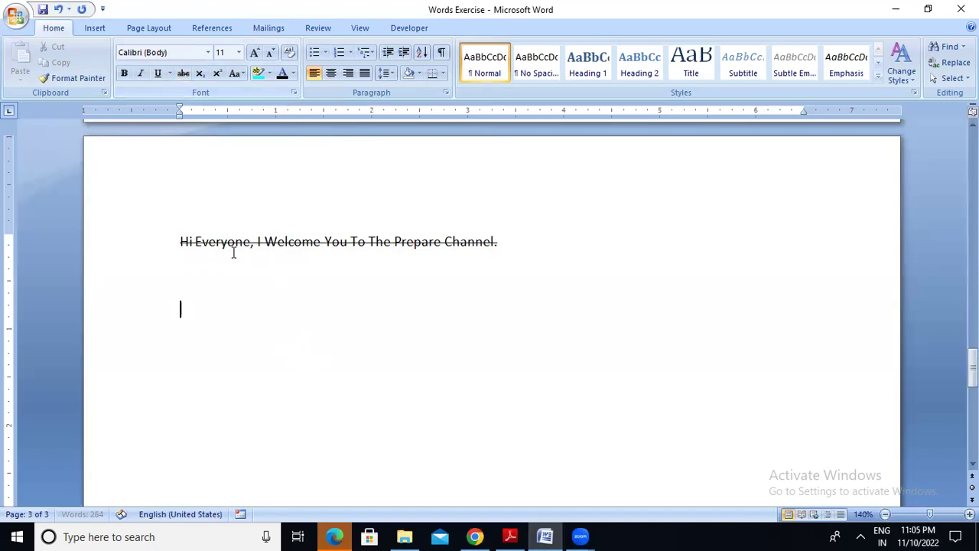
{"action": "left_click", "coordinate": [183, 76]}
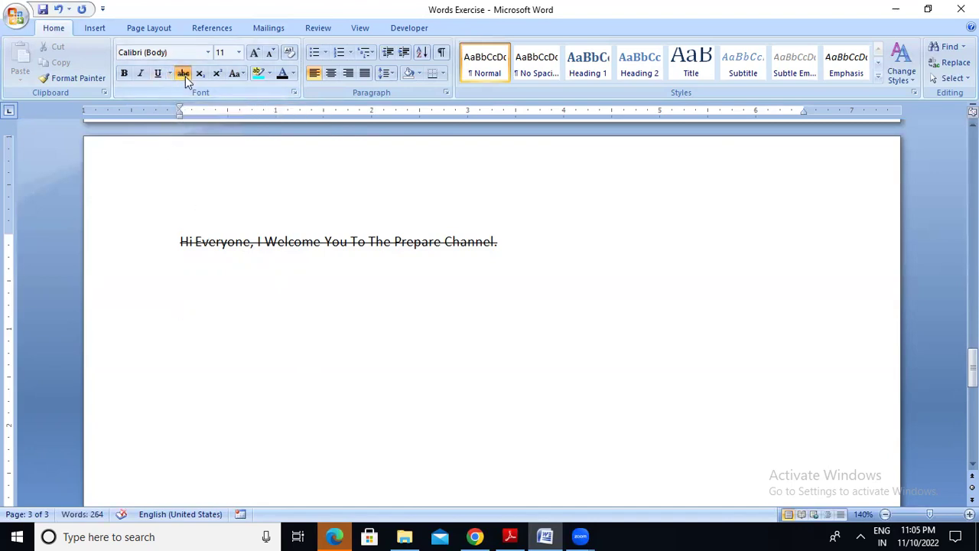
{"action": "left_click", "coordinate": [180, 78]}
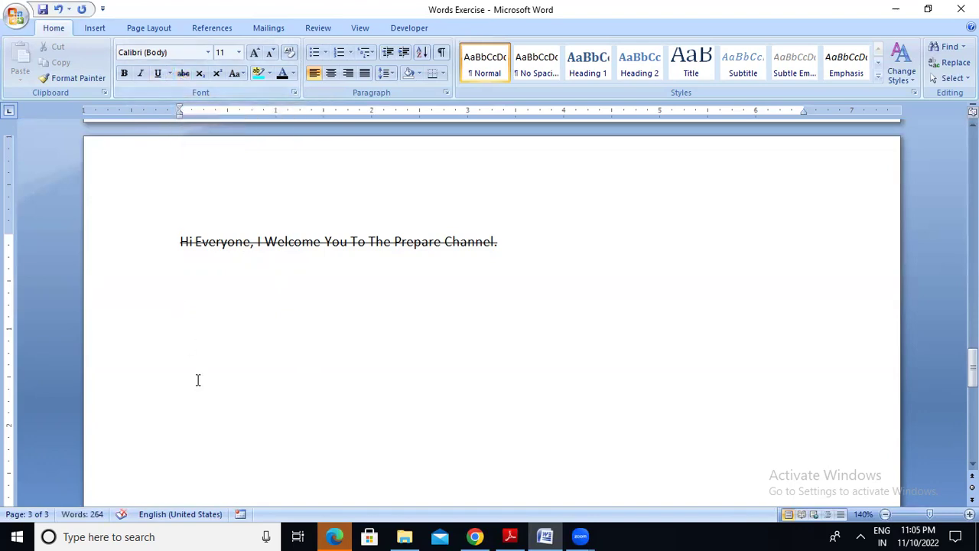
Step: Enter "2^5" on the new line below the sentence and delete the caret symbol
{"action": "type", "text": "2"}
{"action": "type", "text": "^5"}
{"action": "left_click", "coordinate": [195, 308]}
{"action": "left_click_drag", "start_coordinate": [196, 308], "coordinate": [189, 309]}
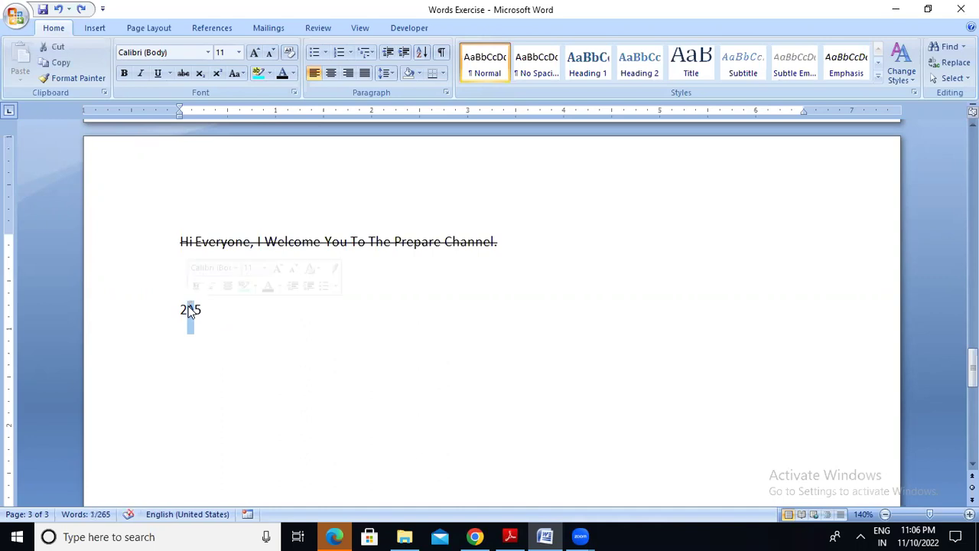
{"action": "key", "text": "Delete"}
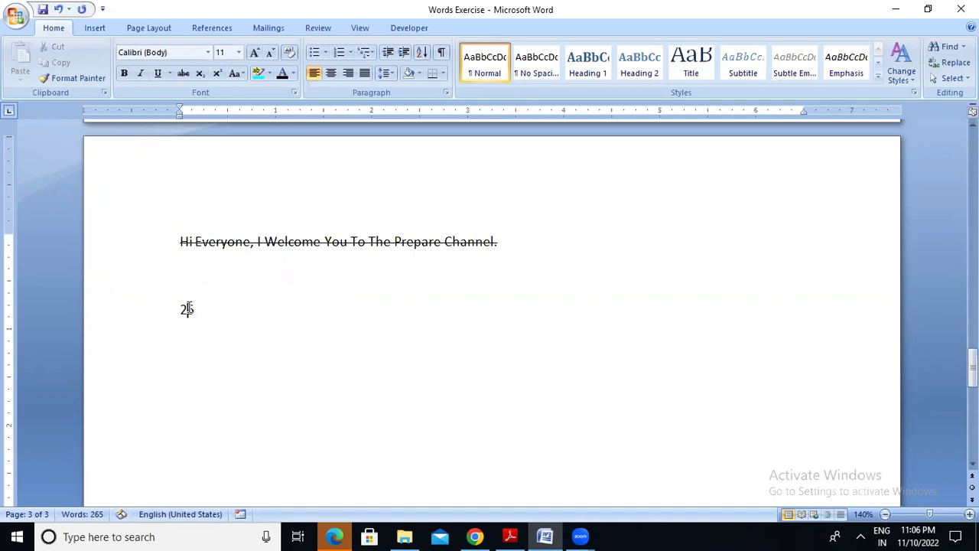
Step: Format the 5 in "25" as superscript
{"action": "left_click_drag", "start_coordinate": [188, 308], "coordinate": [194, 309]}
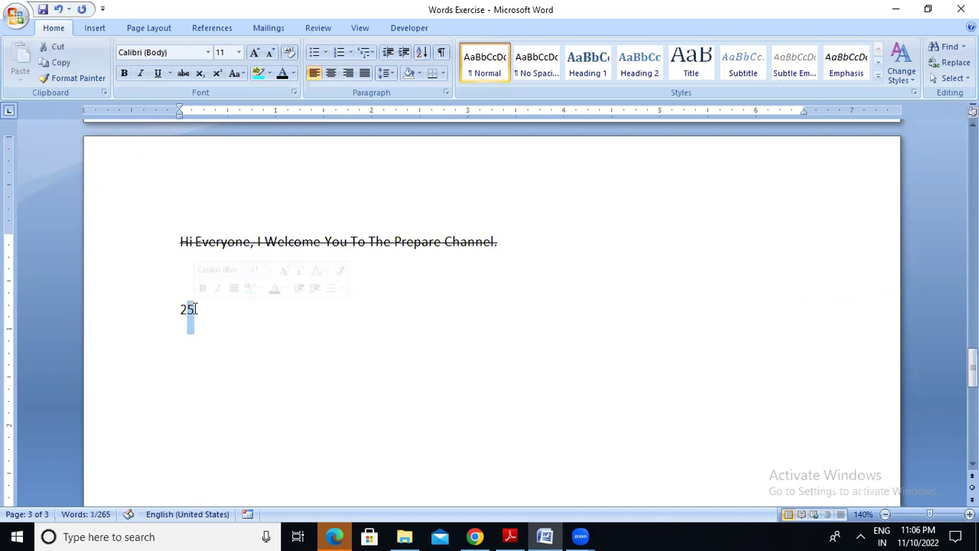
{"action": "left_click", "coordinate": [215, 77]}
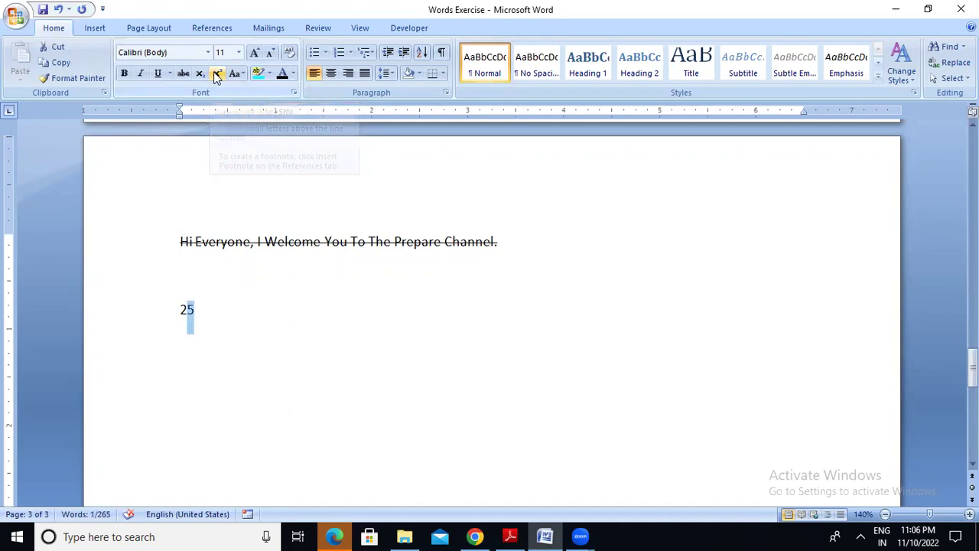
{"action": "left_click", "coordinate": [217, 74]}
{"action": "left_click", "coordinate": [240, 288]}
{"action": "left_click", "coordinate": [207, 312]}
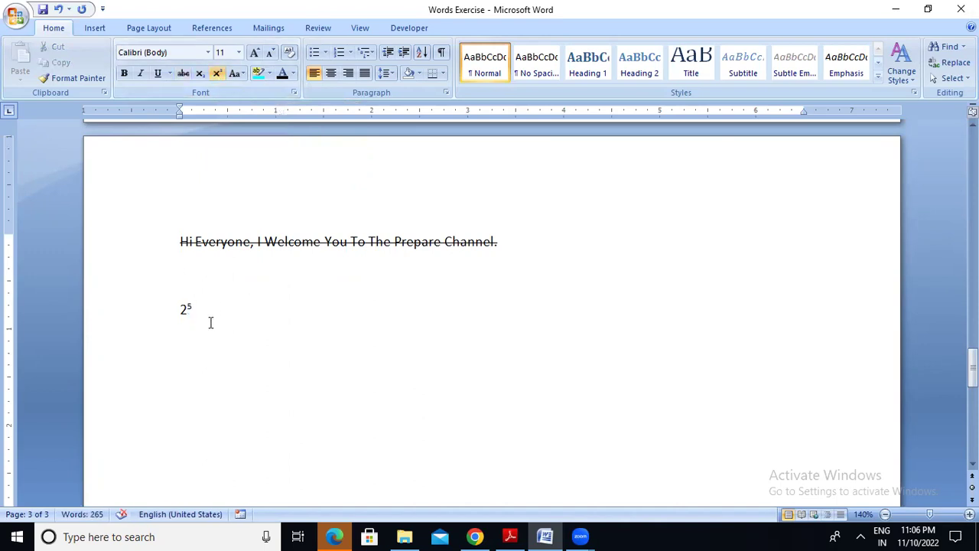
Step: Turn off superscript and enter "45" two paragraphs below the power expression
{"action": "left_click", "coordinate": [217, 74]}
{"action": "key", "text": "Return"}
{"action": "key", "text": "Return"}
{"action": "type", "text": "45"}
Step: Try formatting the 4 in "45" as subscript and undo it, both times
{"action": "left_click_drag", "start_coordinate": [187, 375], "coordinate": [182, 380]}
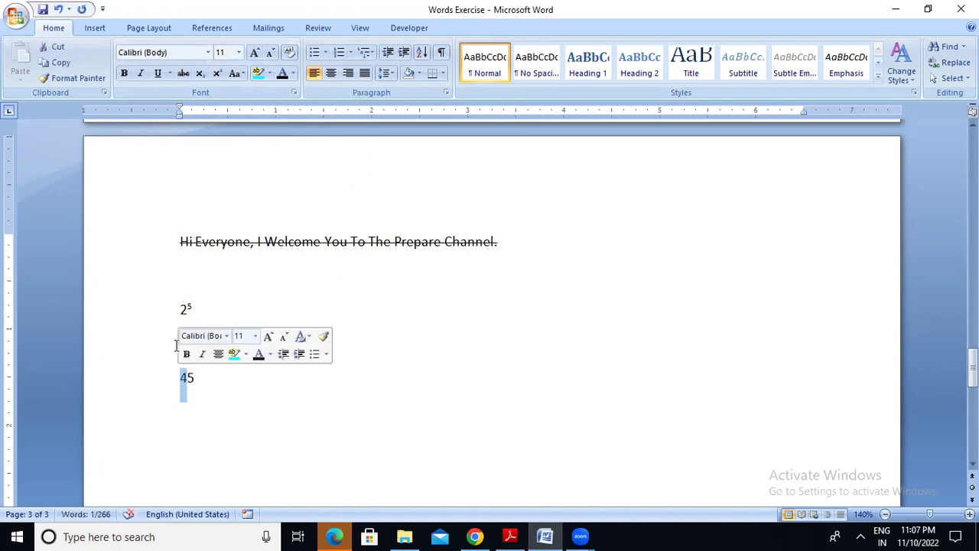
{"action": "left_click", "coordinate": [200, 75]}
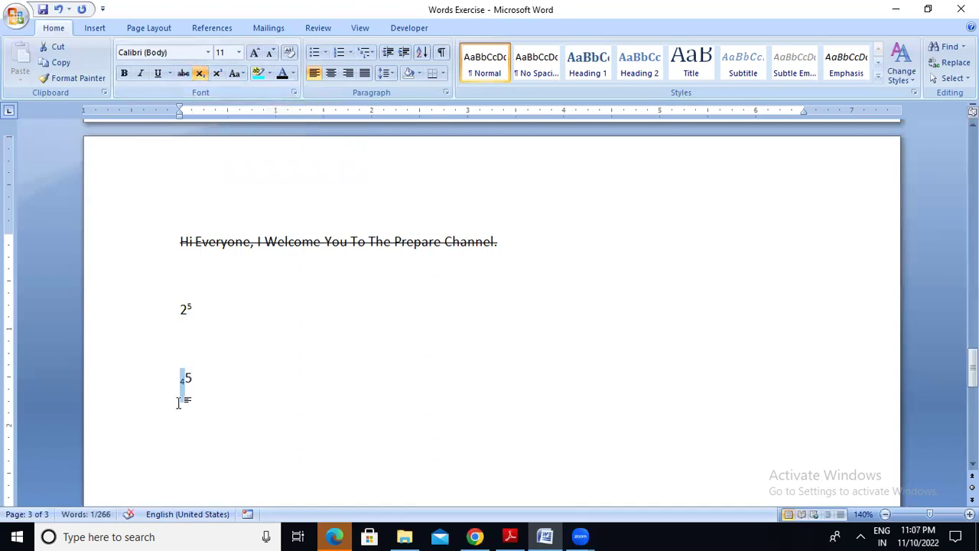
{"action": "mouse_move", "coordinate": [180, 379]}
{"action": "left_mouse_down"}
{"action": "mouse_move", "coordinate": [199, 375]}
{"action": "mouse_move", "coordinate": [186, 376]}
{"action": "left_mouse_up"}
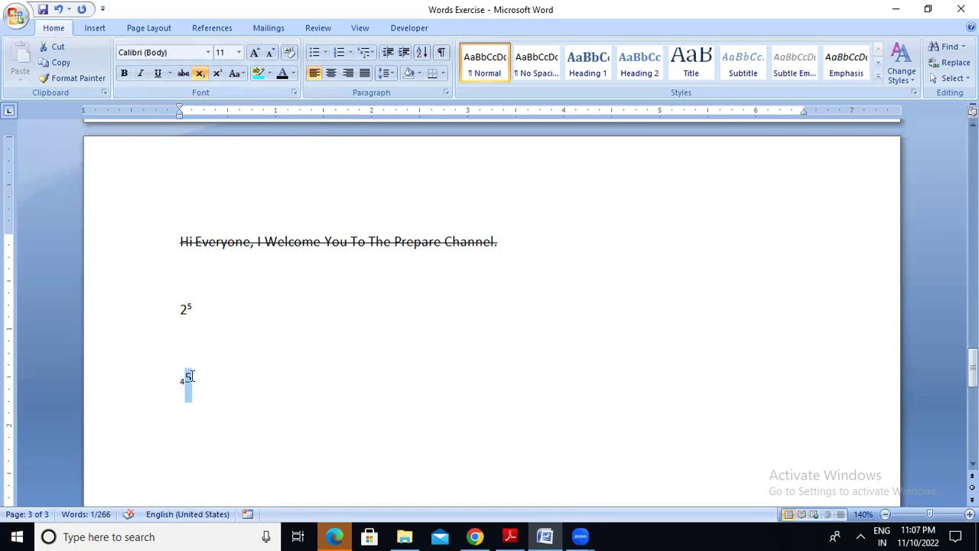
{"action": "left_click", "coordinate": [58, 9]}
{"action": "left_click", "coordinate": [224, 360]}
{"action": "left_click_drag", "start_coordinate": [188, 376], "coordinate": [181, 385]}
{"action": "left_click", "coordinate": [200, 80]}
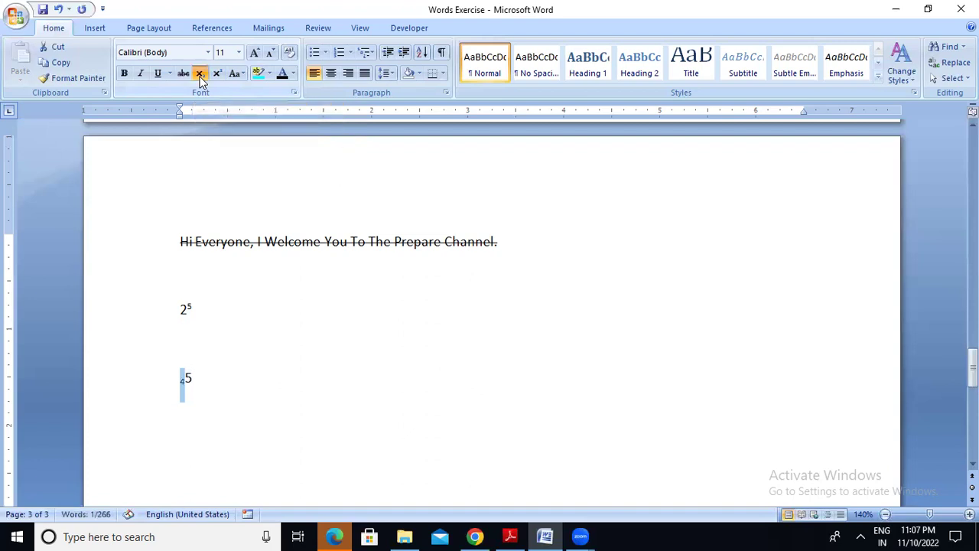
{"action": "left_click", "coordinate": [254, 359]}
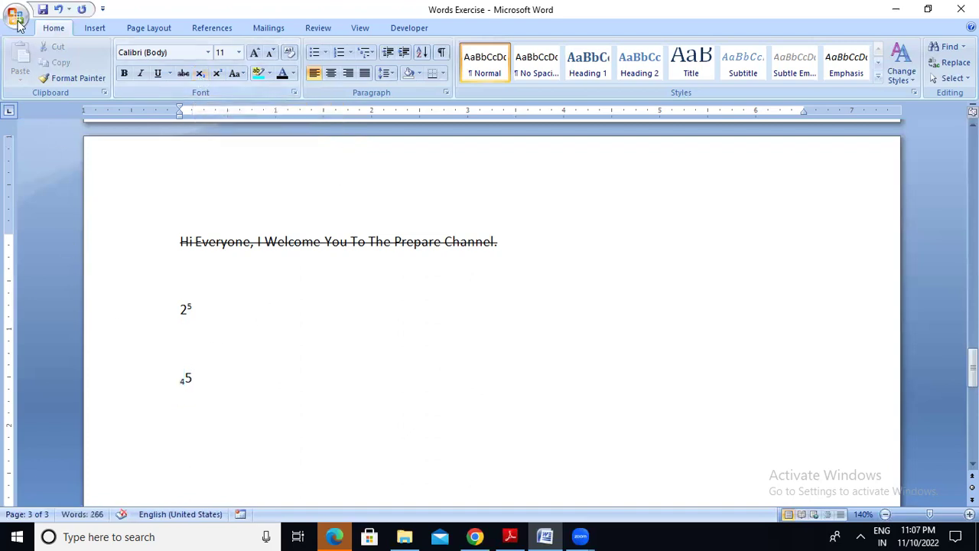
{"action": "left_click", "coordinate": [58, 11]}
Step: Format the 5 in "45" as subscript
{"action": "left_click_drag", "start_coordinate": [188, 377], "coordinate": [195, 377]}
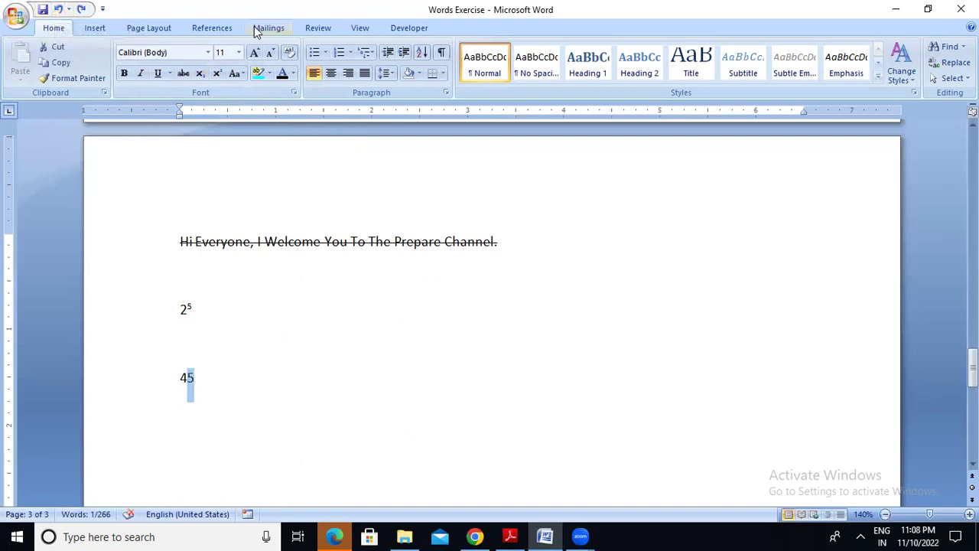
{"action": "left_click", "coordinate": [198, 73]}
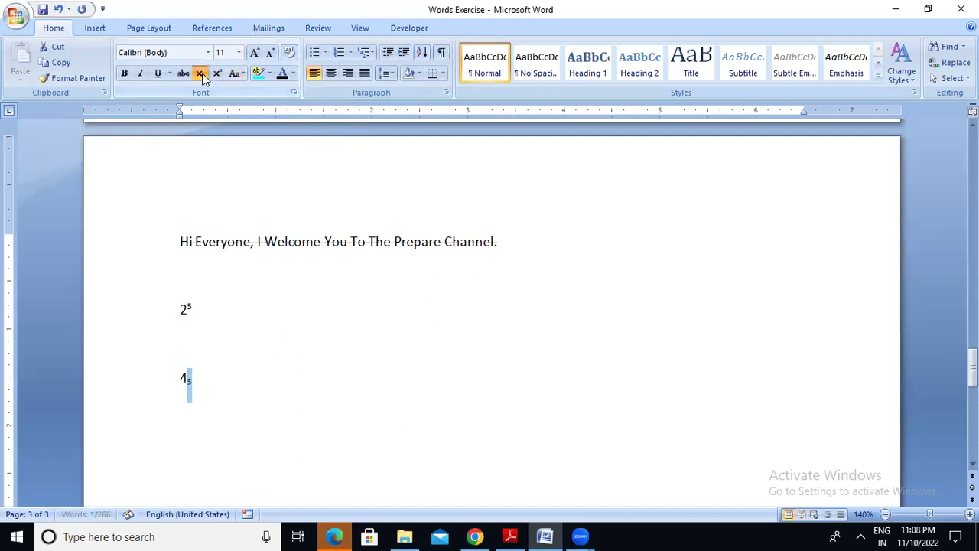
{"action": "left_click", "coordinate": [317, 314]}
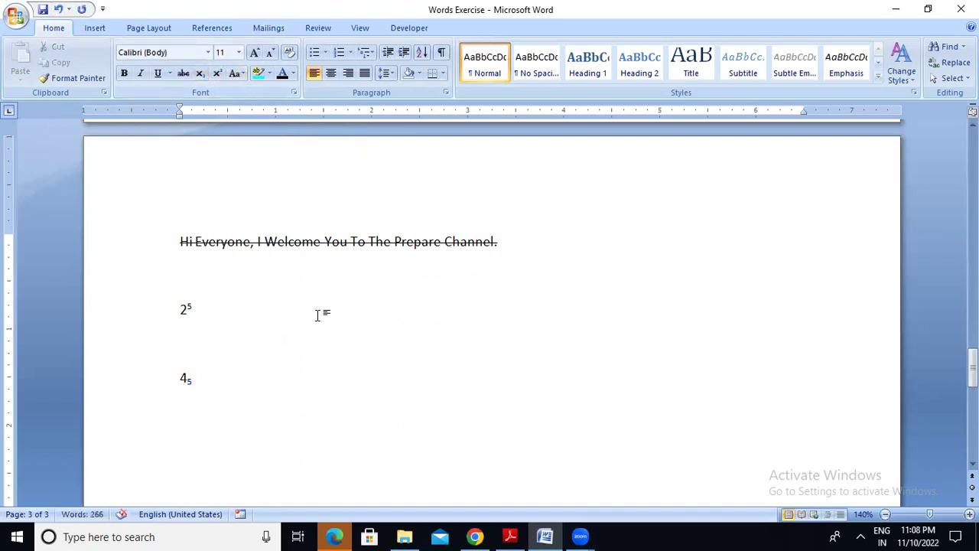